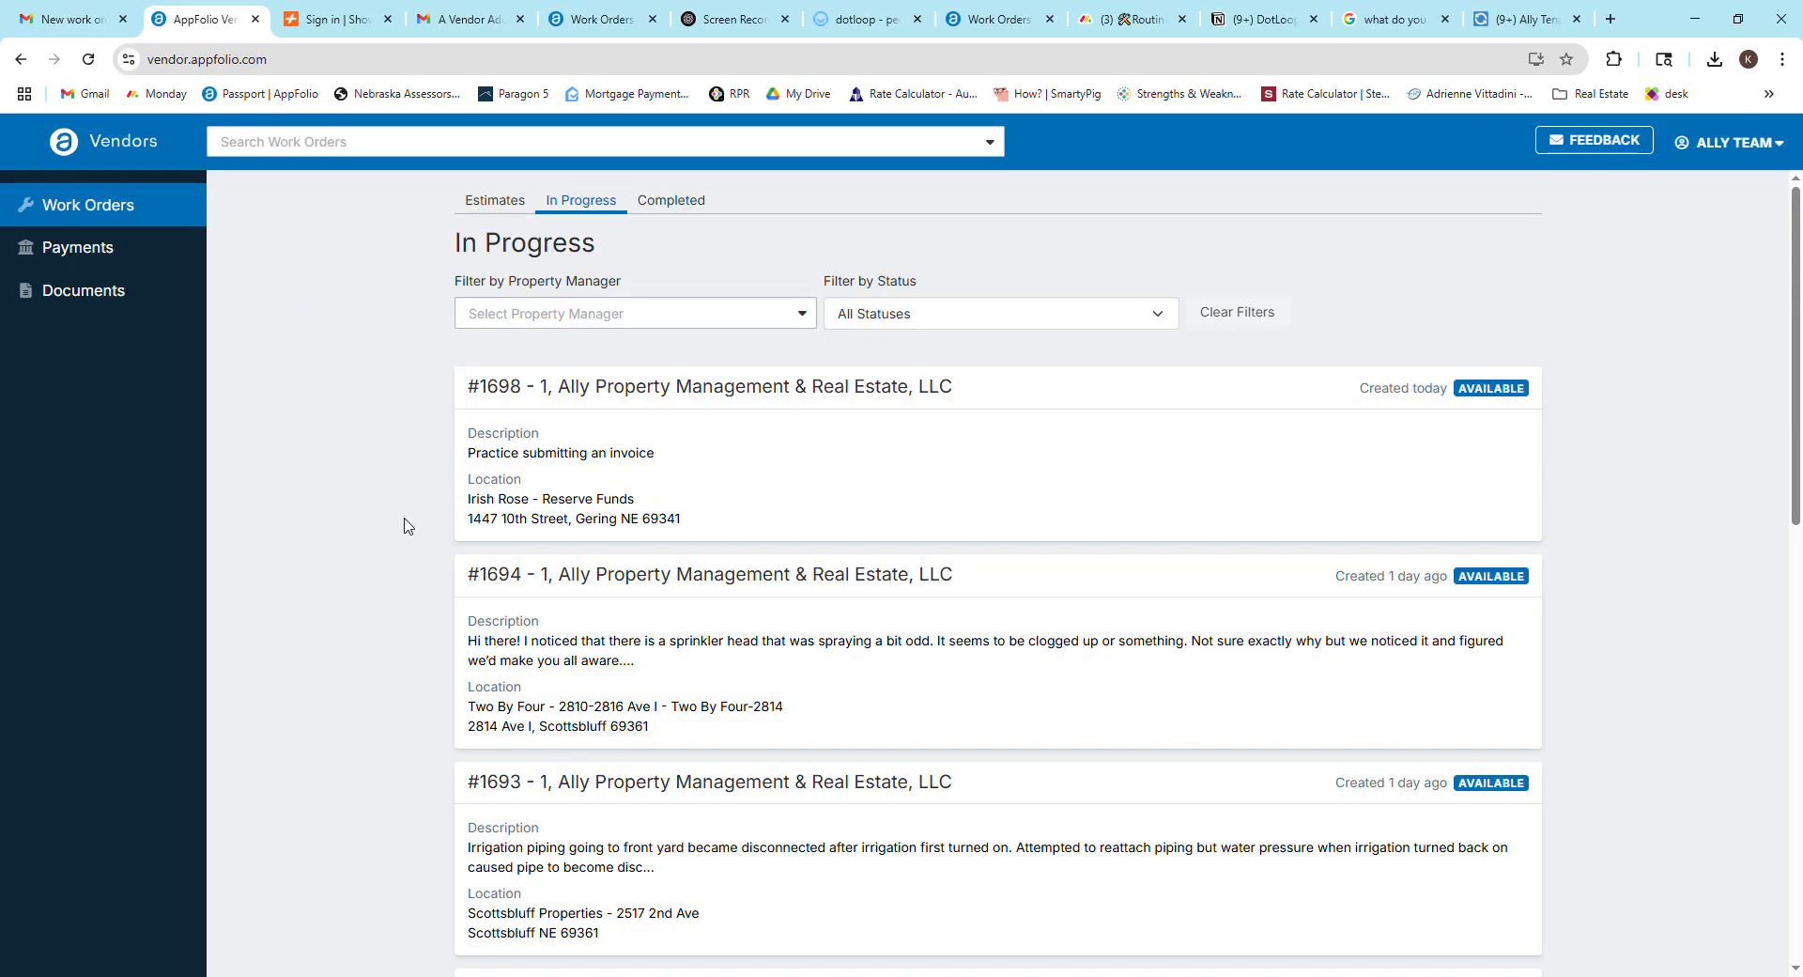
# - Look through the in-progress work orders and open the one described "Practice submitting an invoice"
pyautogui.scroll(-7, 424, 340)
pyautogui.scroll(-5, 424, 340)
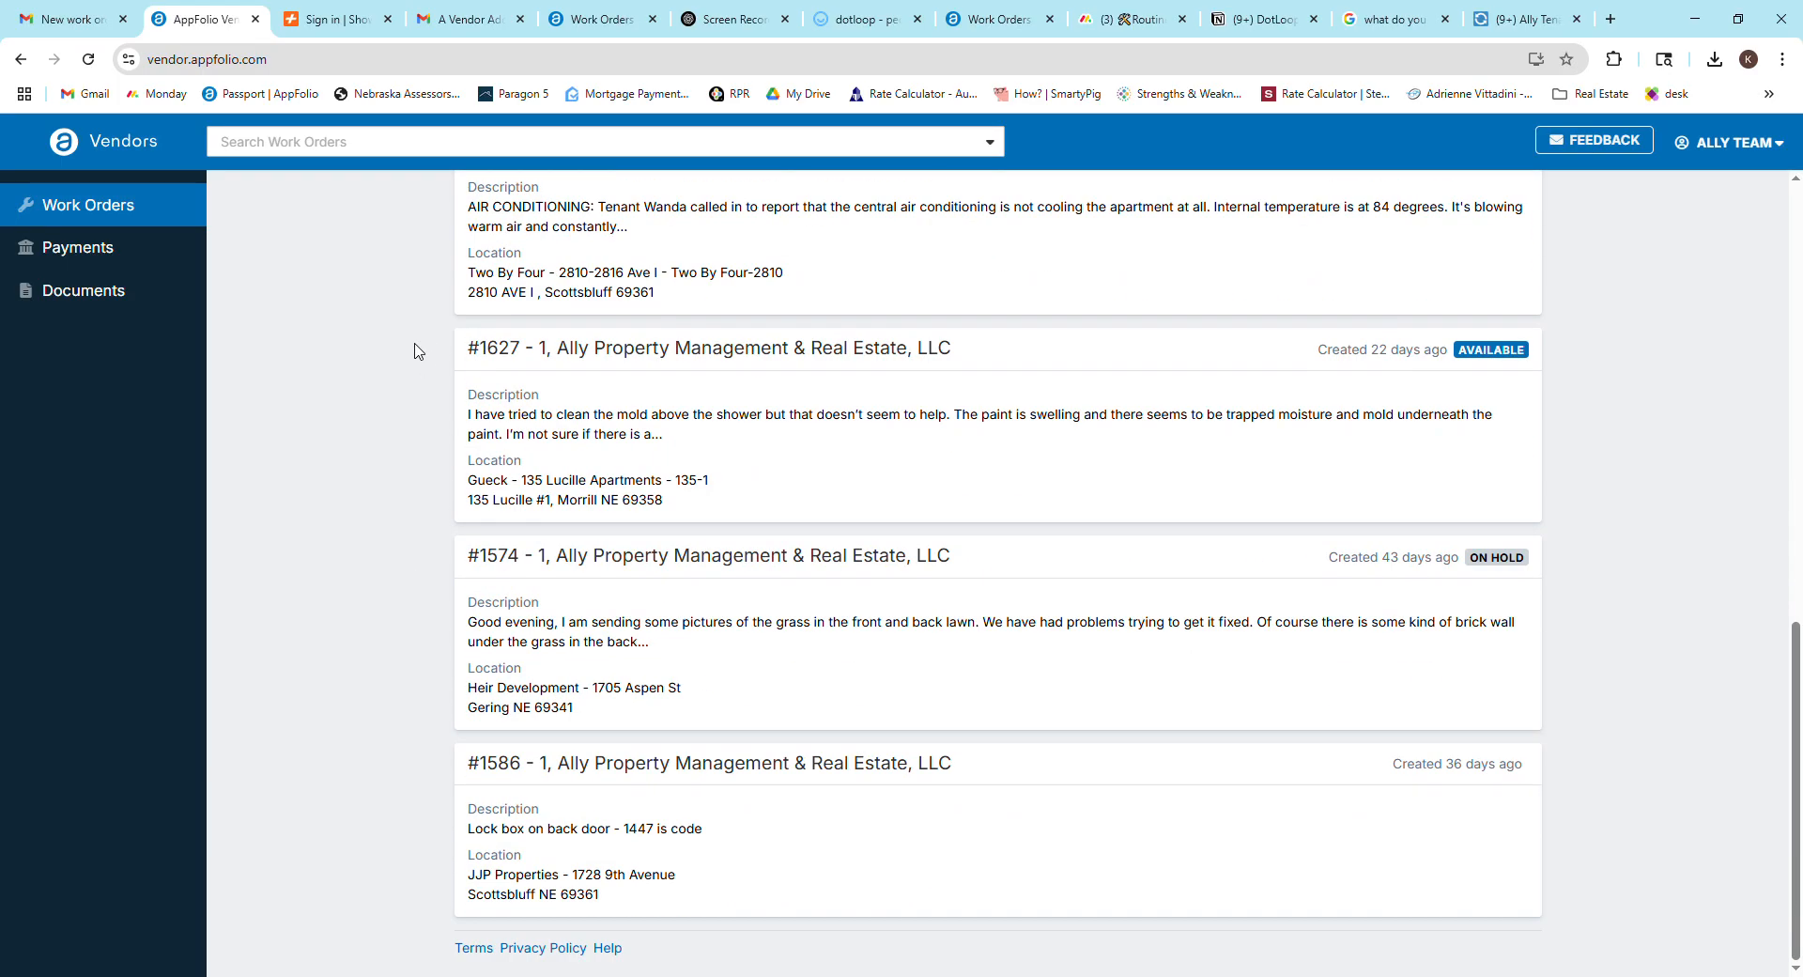
pyautogui.scroll(12, 414, 350)
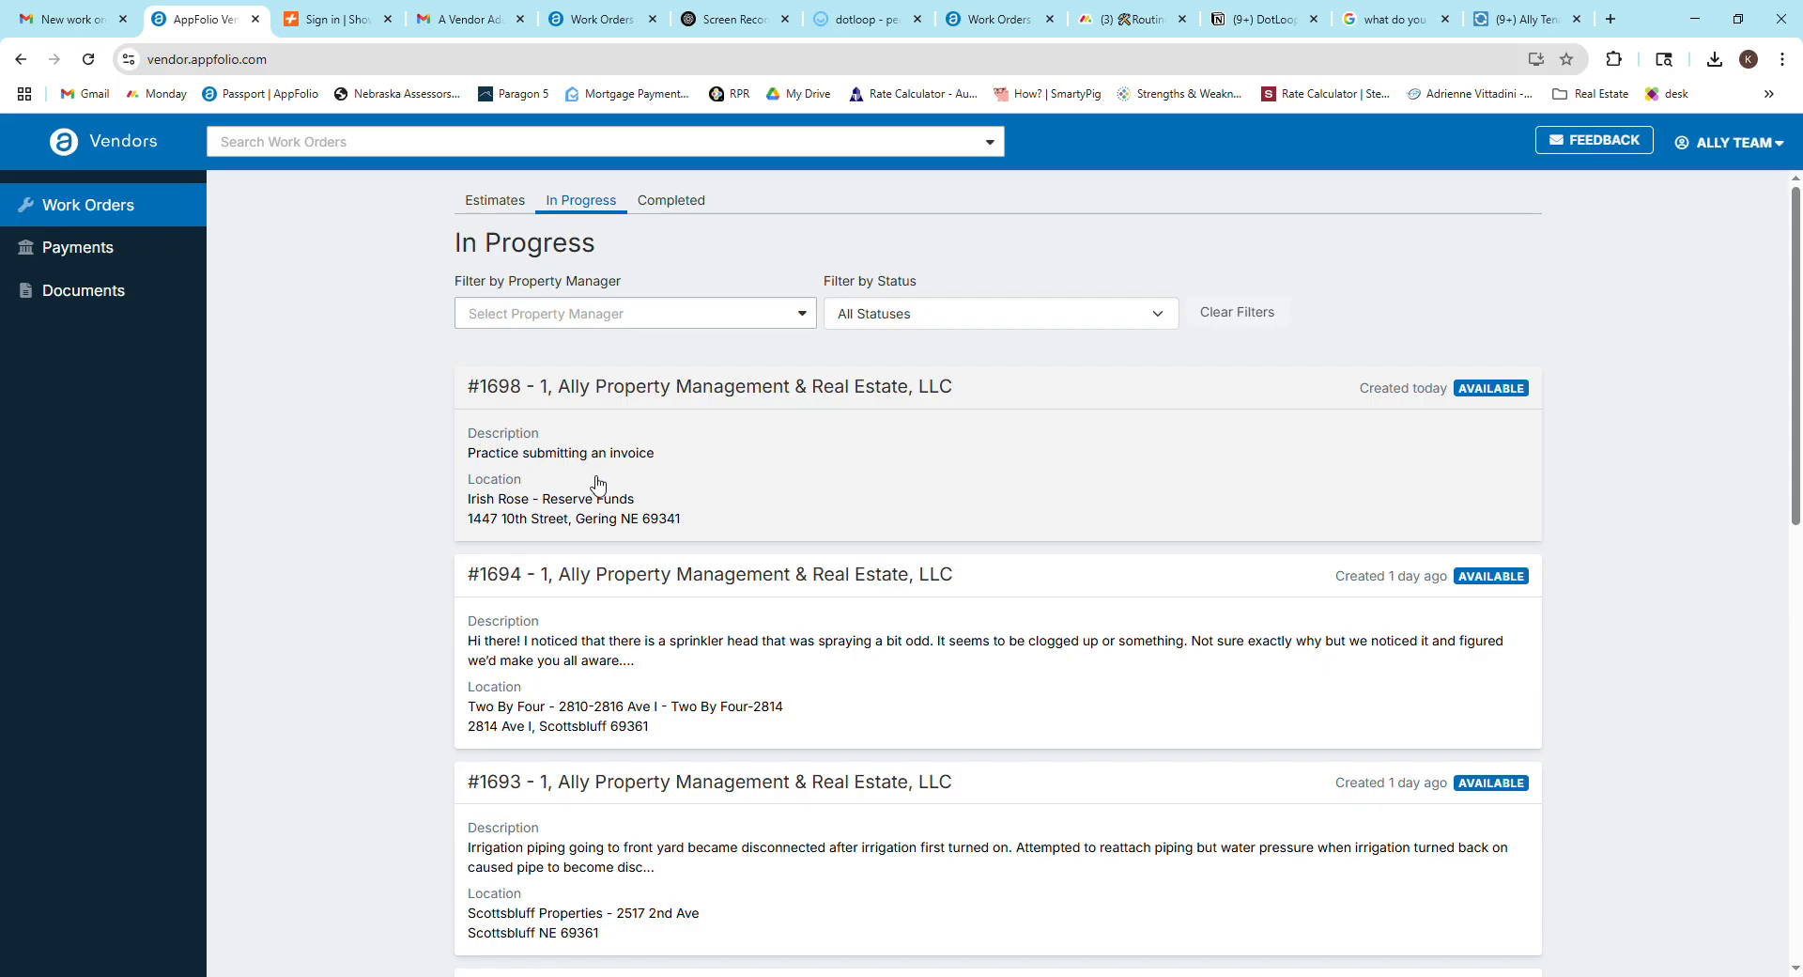
pyautogui.click(584, 473)
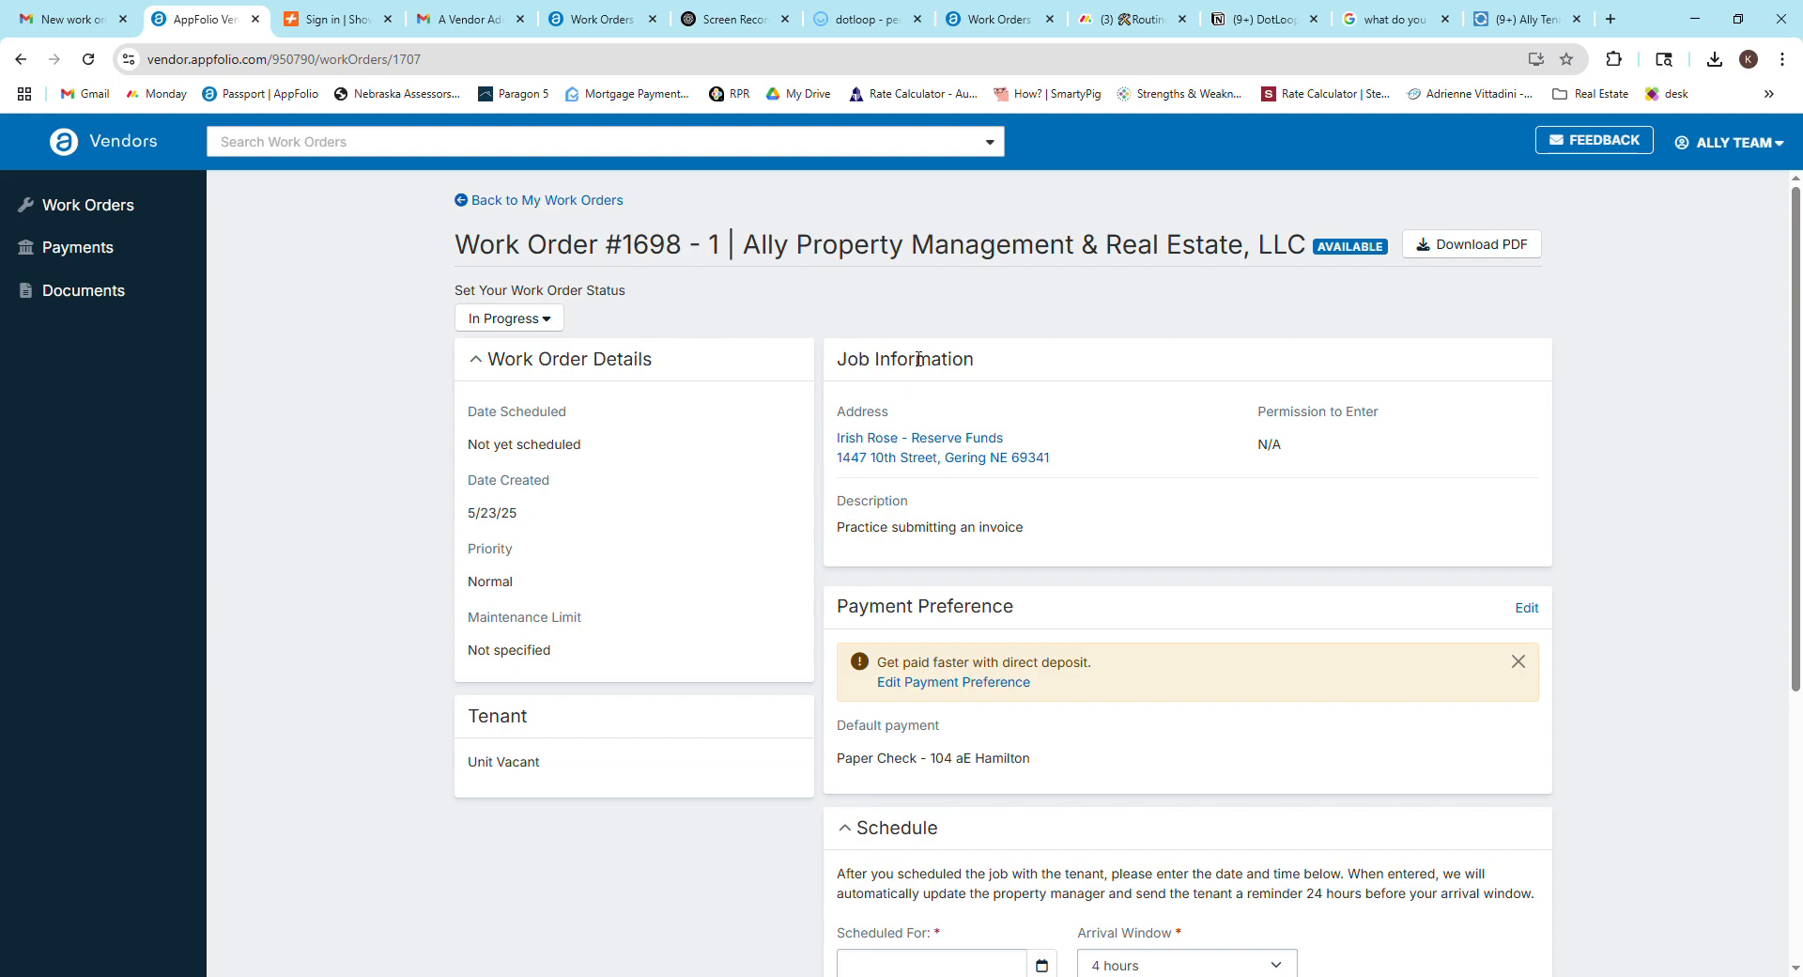
# - Review the work order's details and start creating a new invoice for it instead of uploading a PDF
pyautogui.scroll(-5, 952, 372)
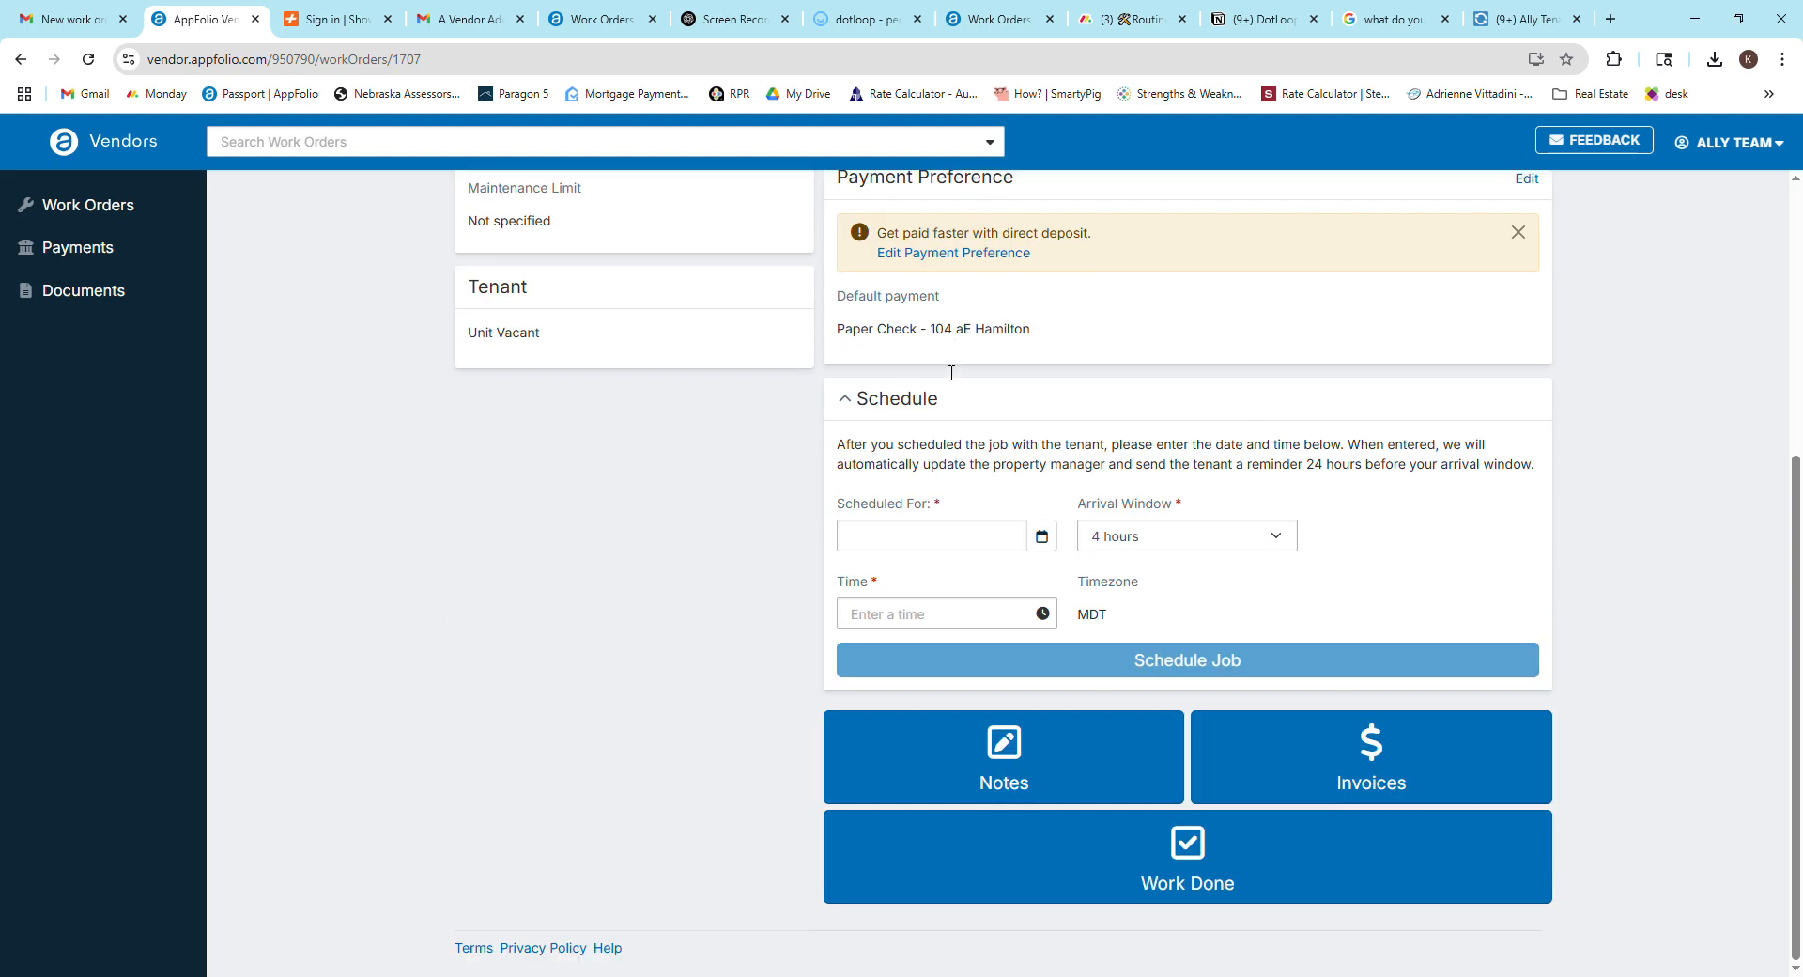
pyautogui.scroll(5, 952, 372)
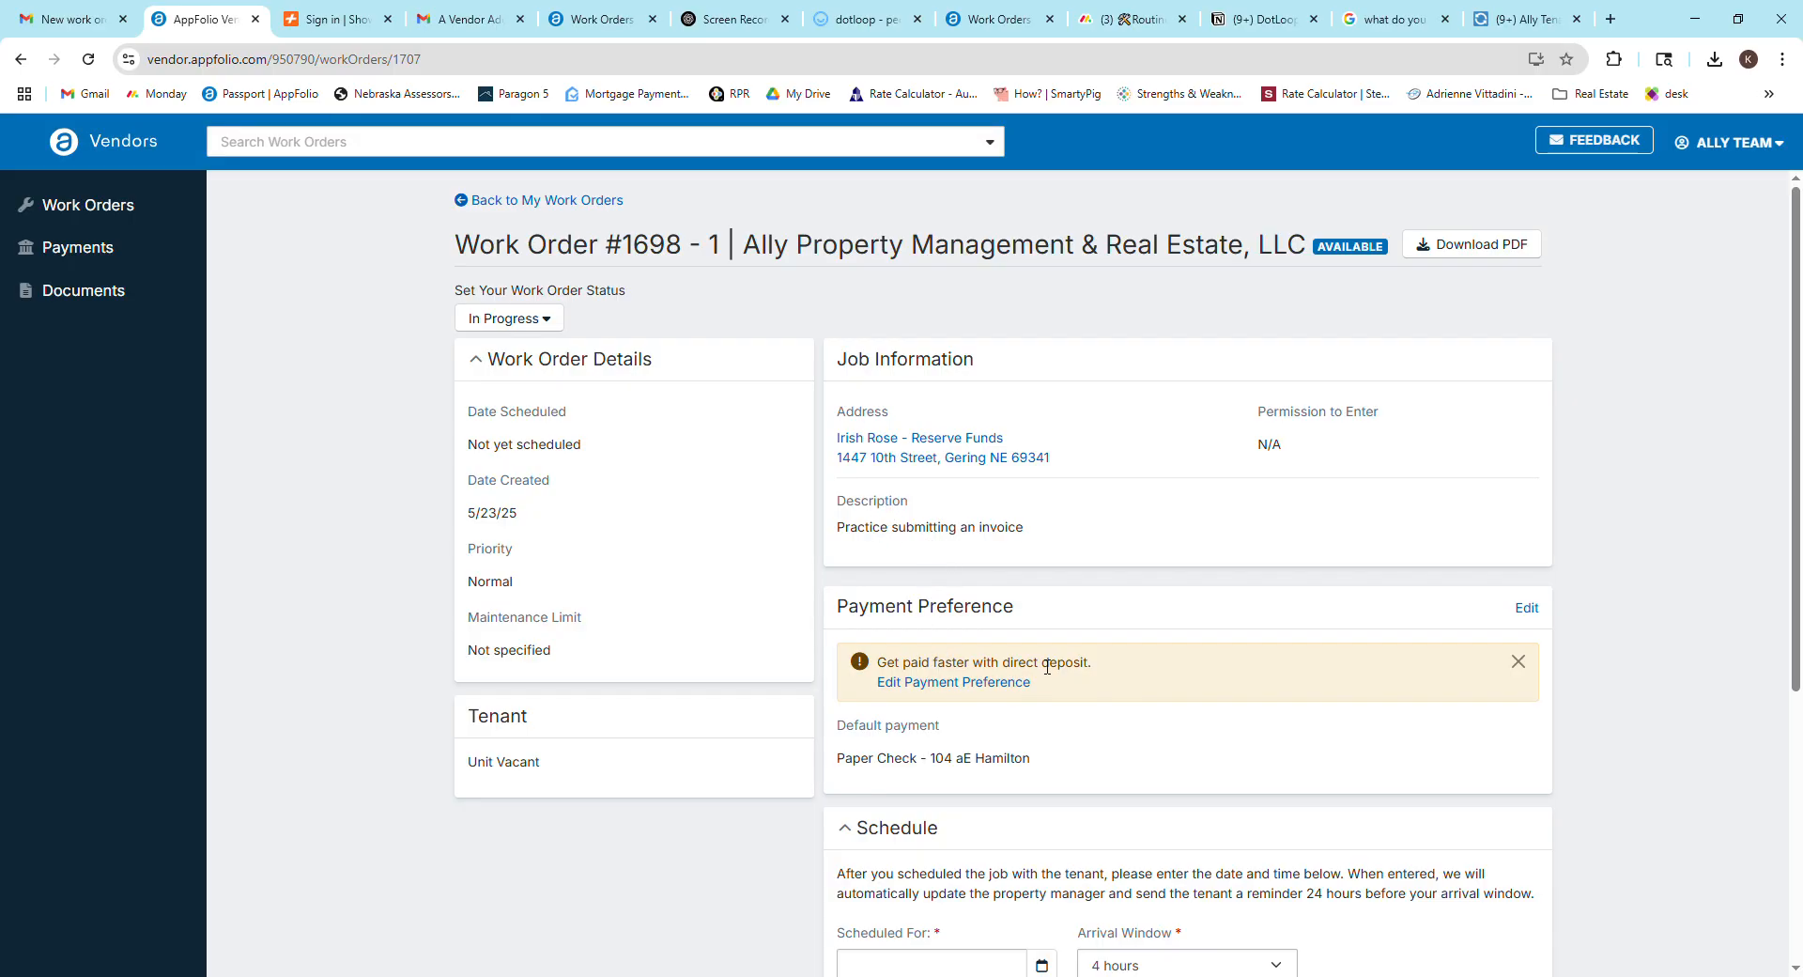
pyautogui.scroll(-5, 1048, 666)
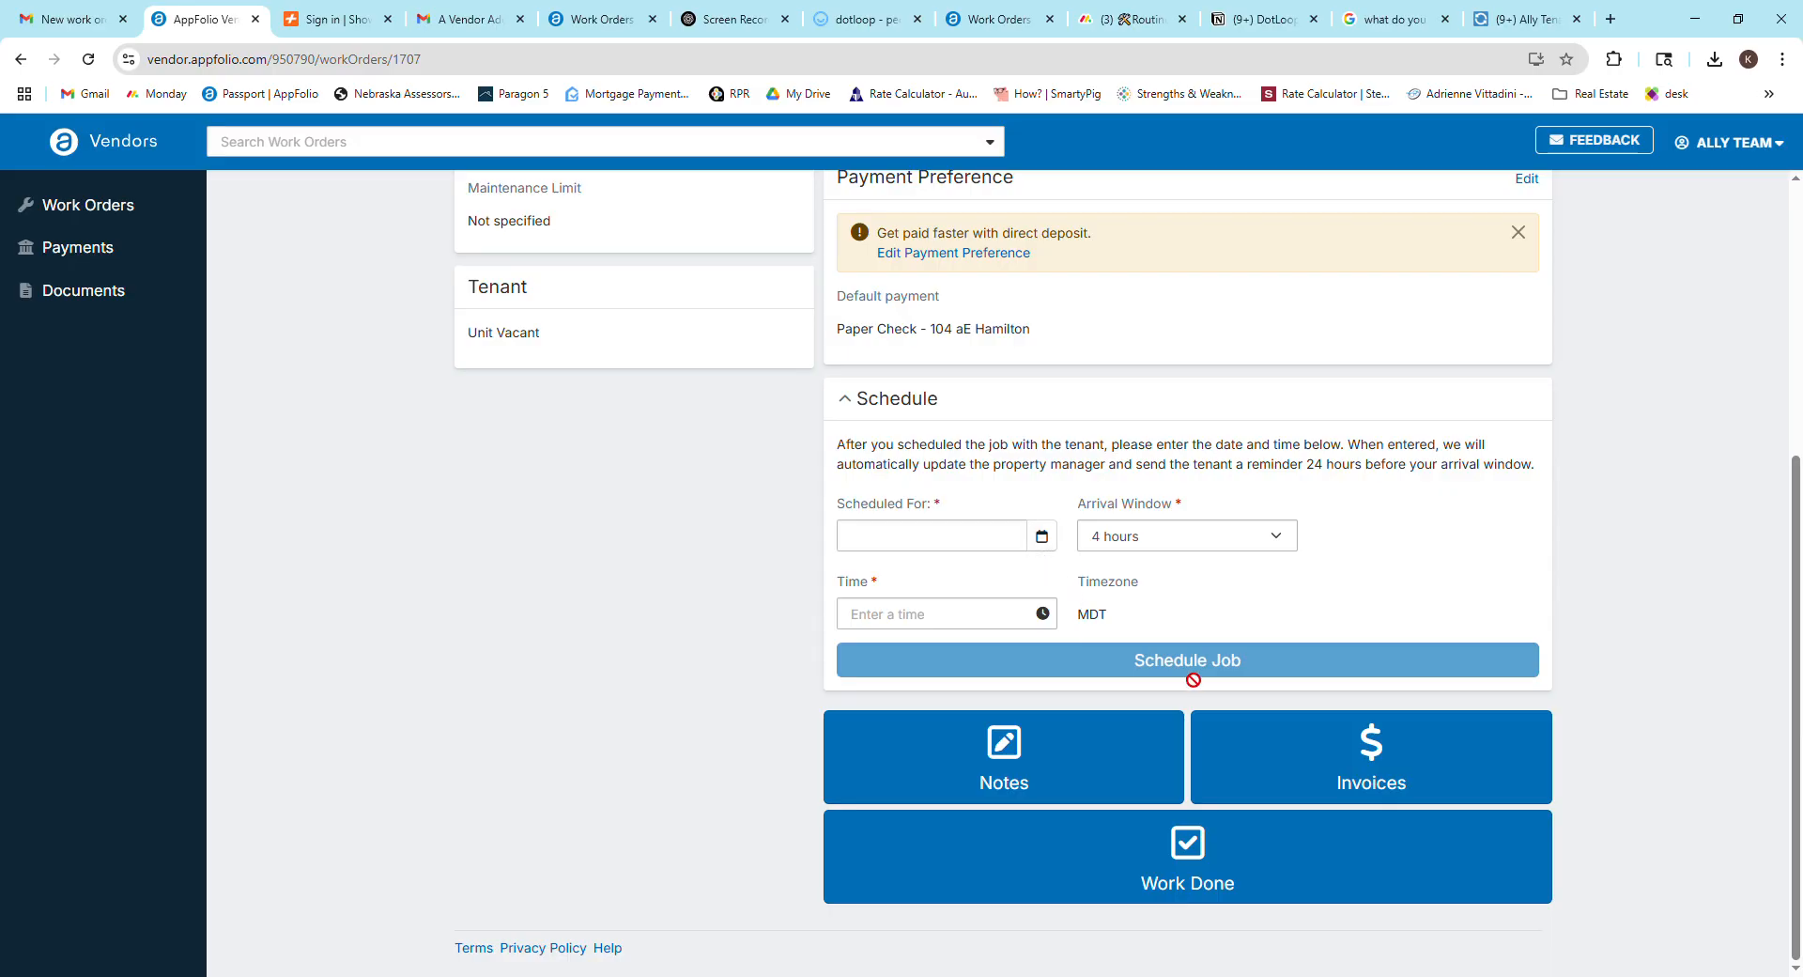
pyautogui.click(1279, 770)
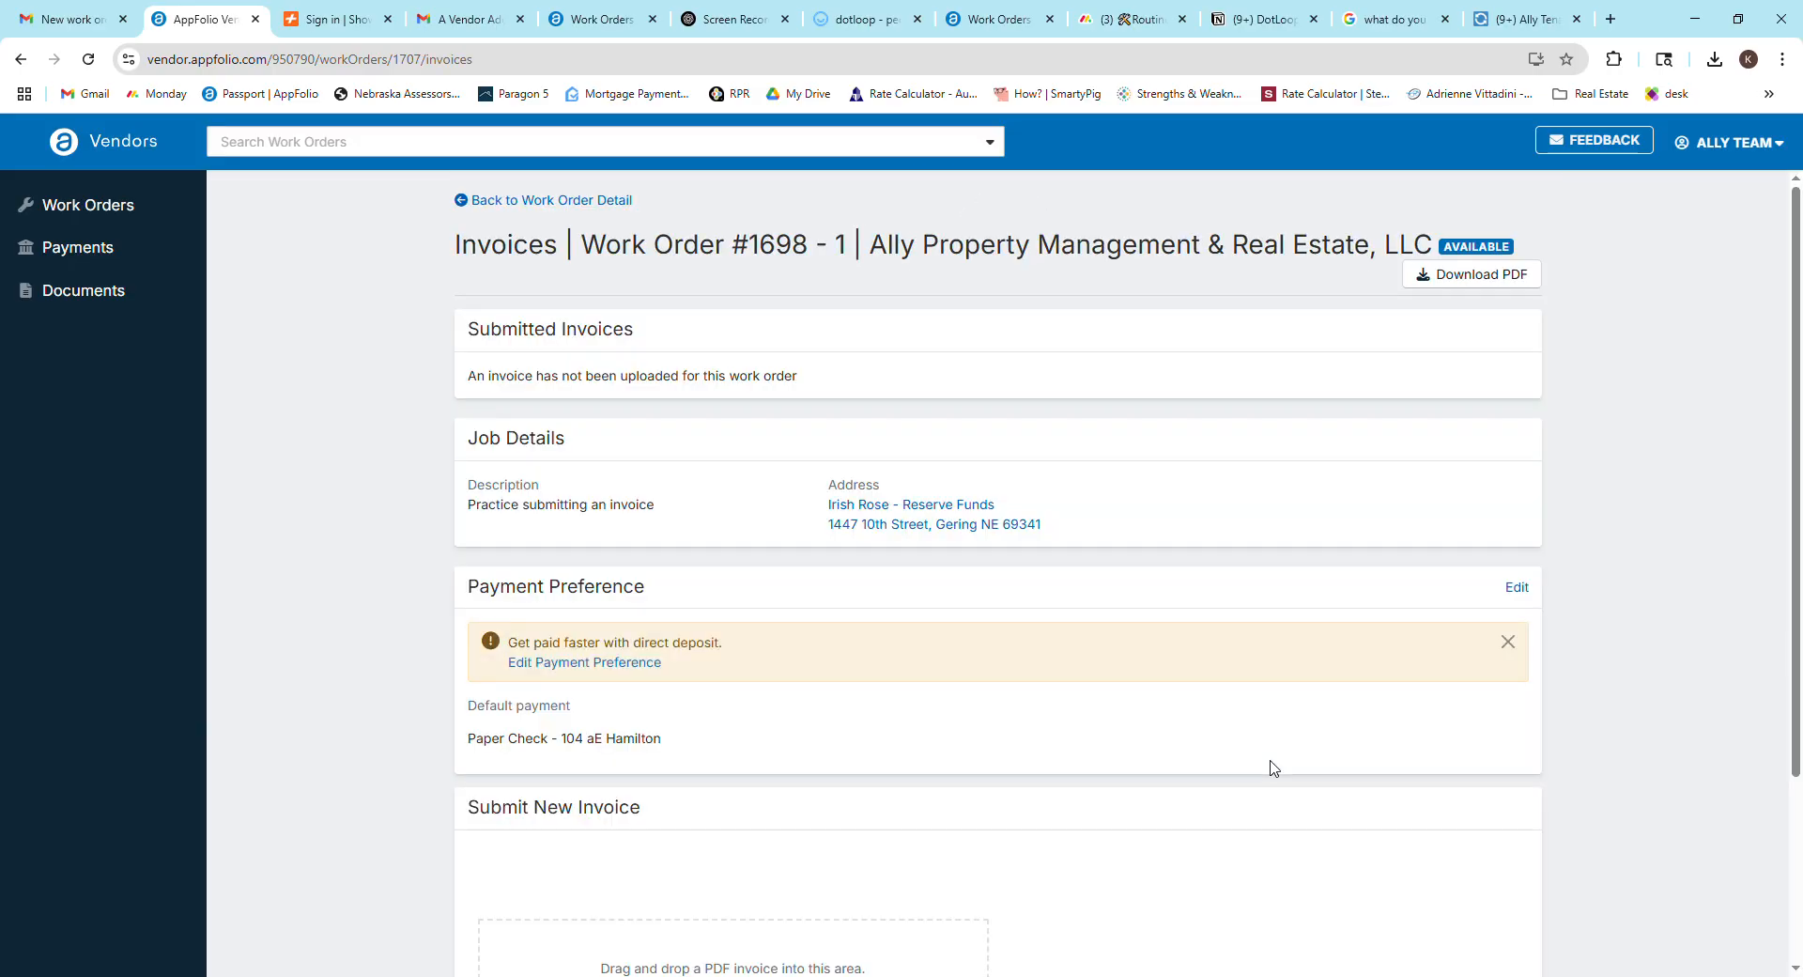
pyautogui.scroll(-3, 1214, 734)
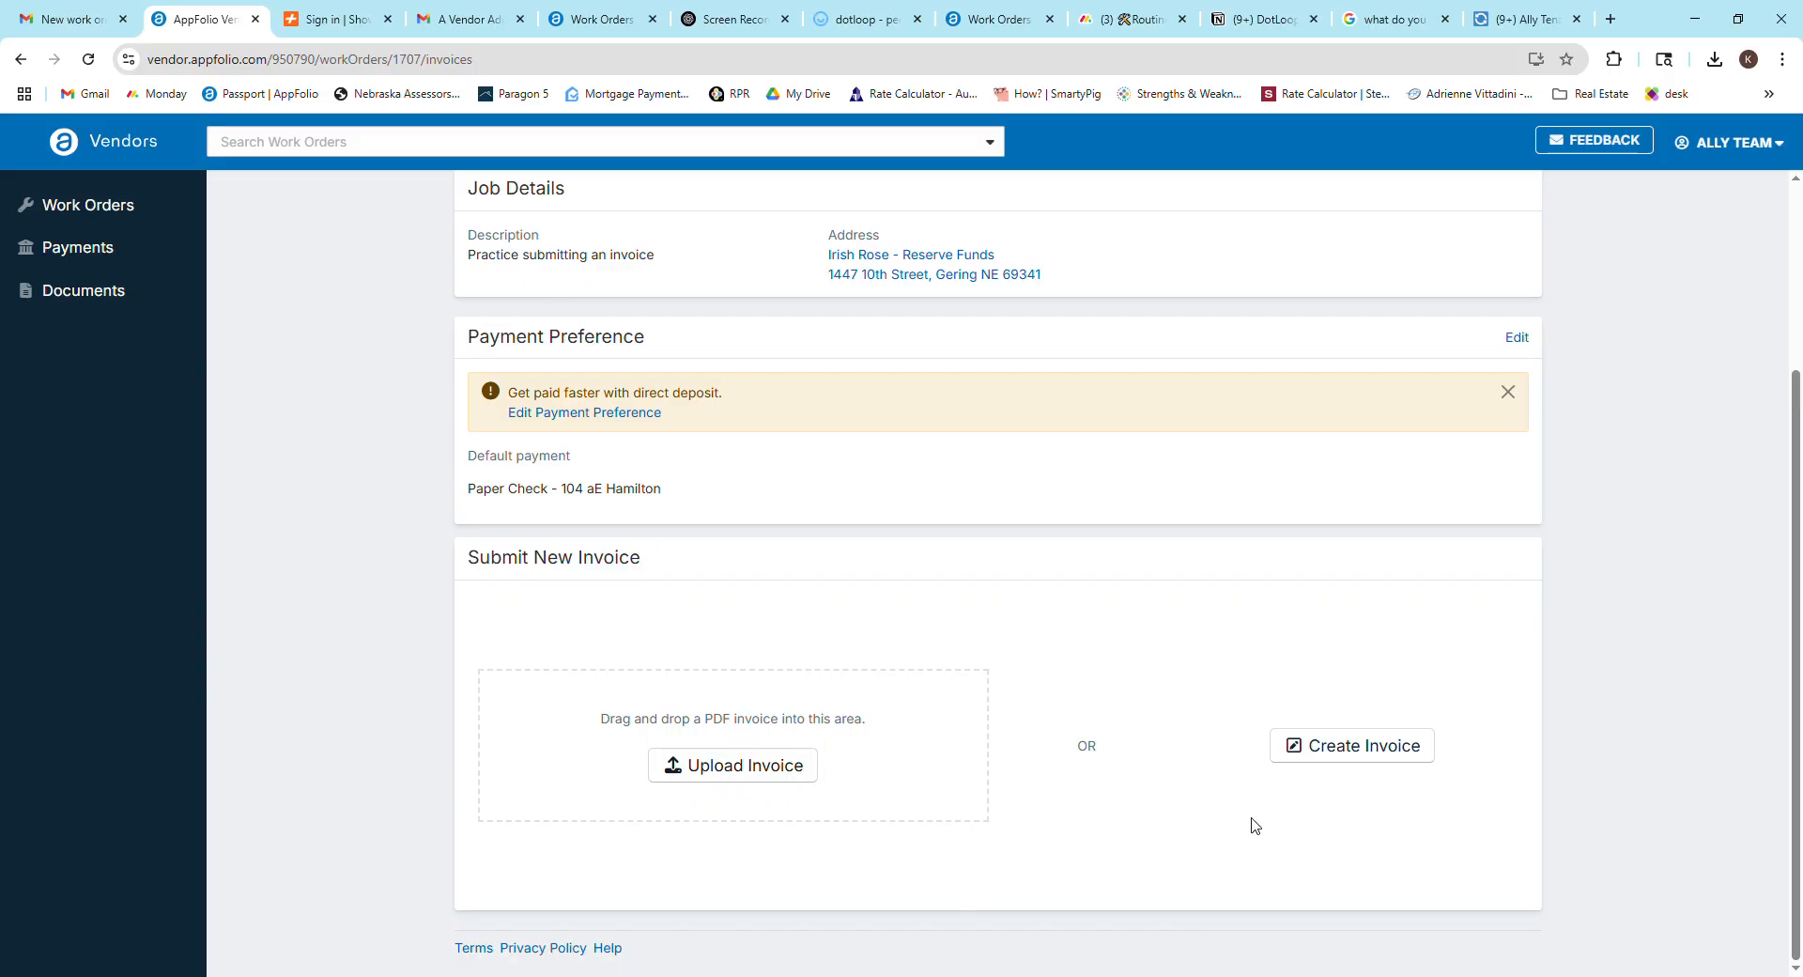
pyautogui.click(1357, 763)
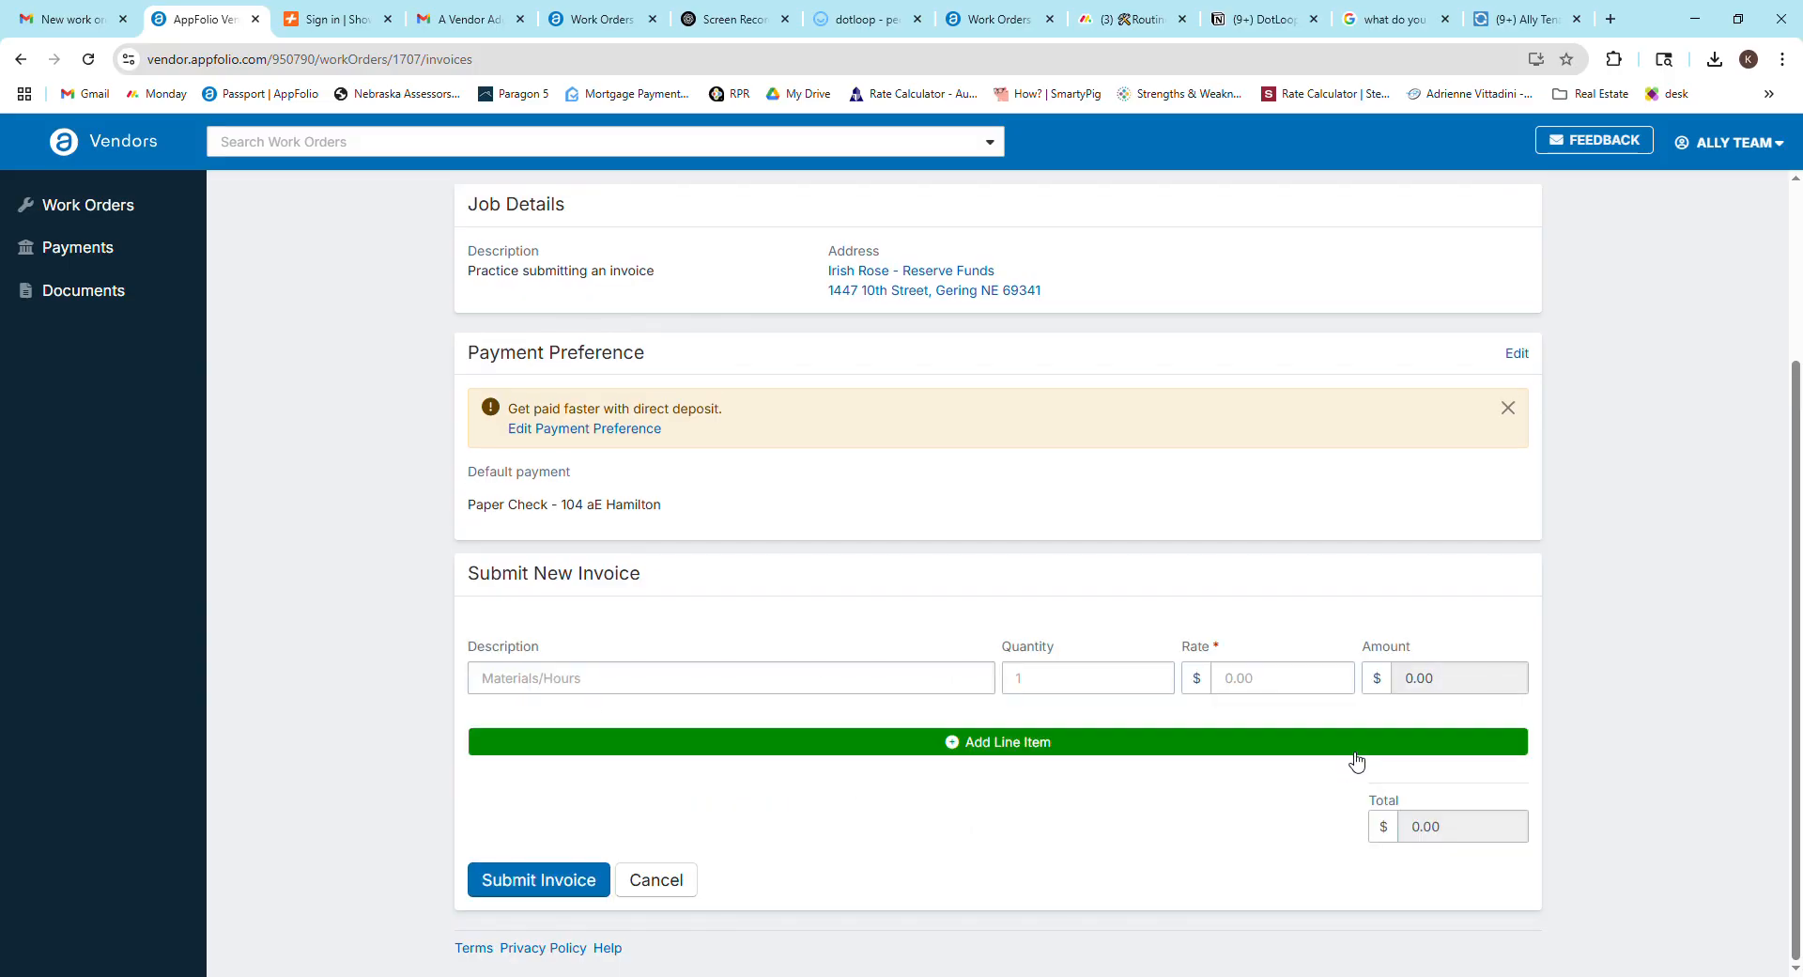
# - Fill in the first invoice line item as "Installed blinds - x4" with quantity 4 and a rate of $15
pyautogui.click(928, 692)
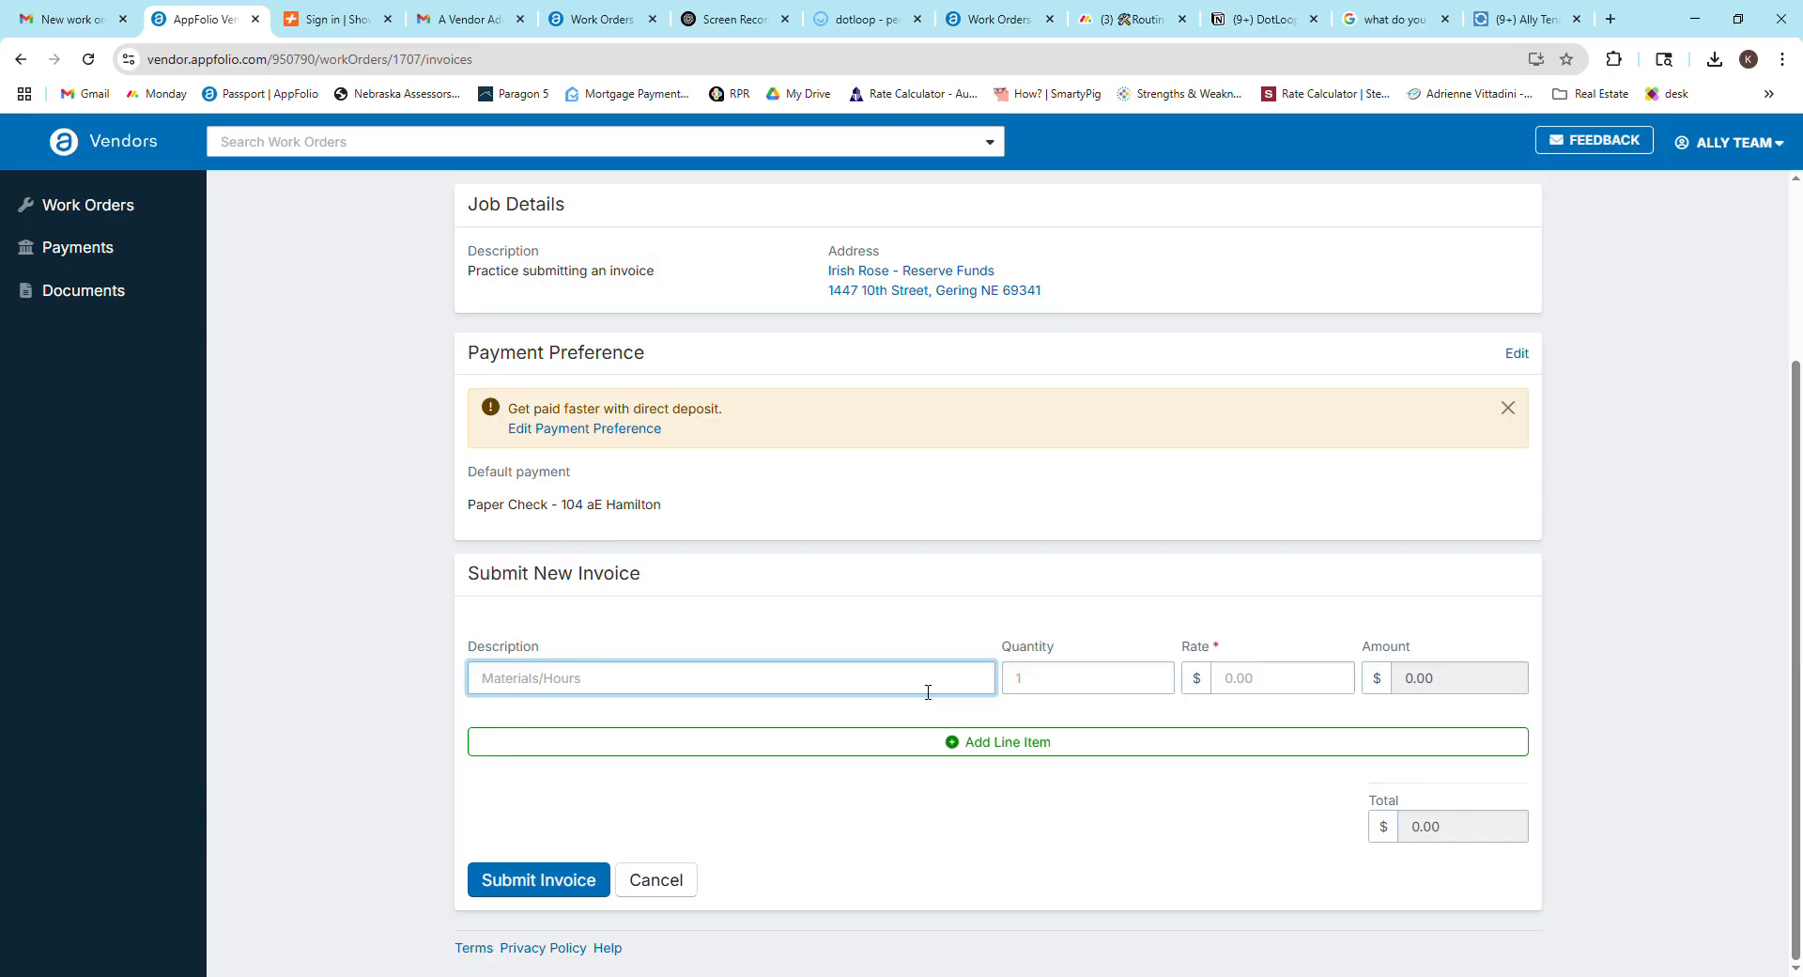
pyautogui.write('INstalled blinds - x4')
pyautogui.press('Tab')
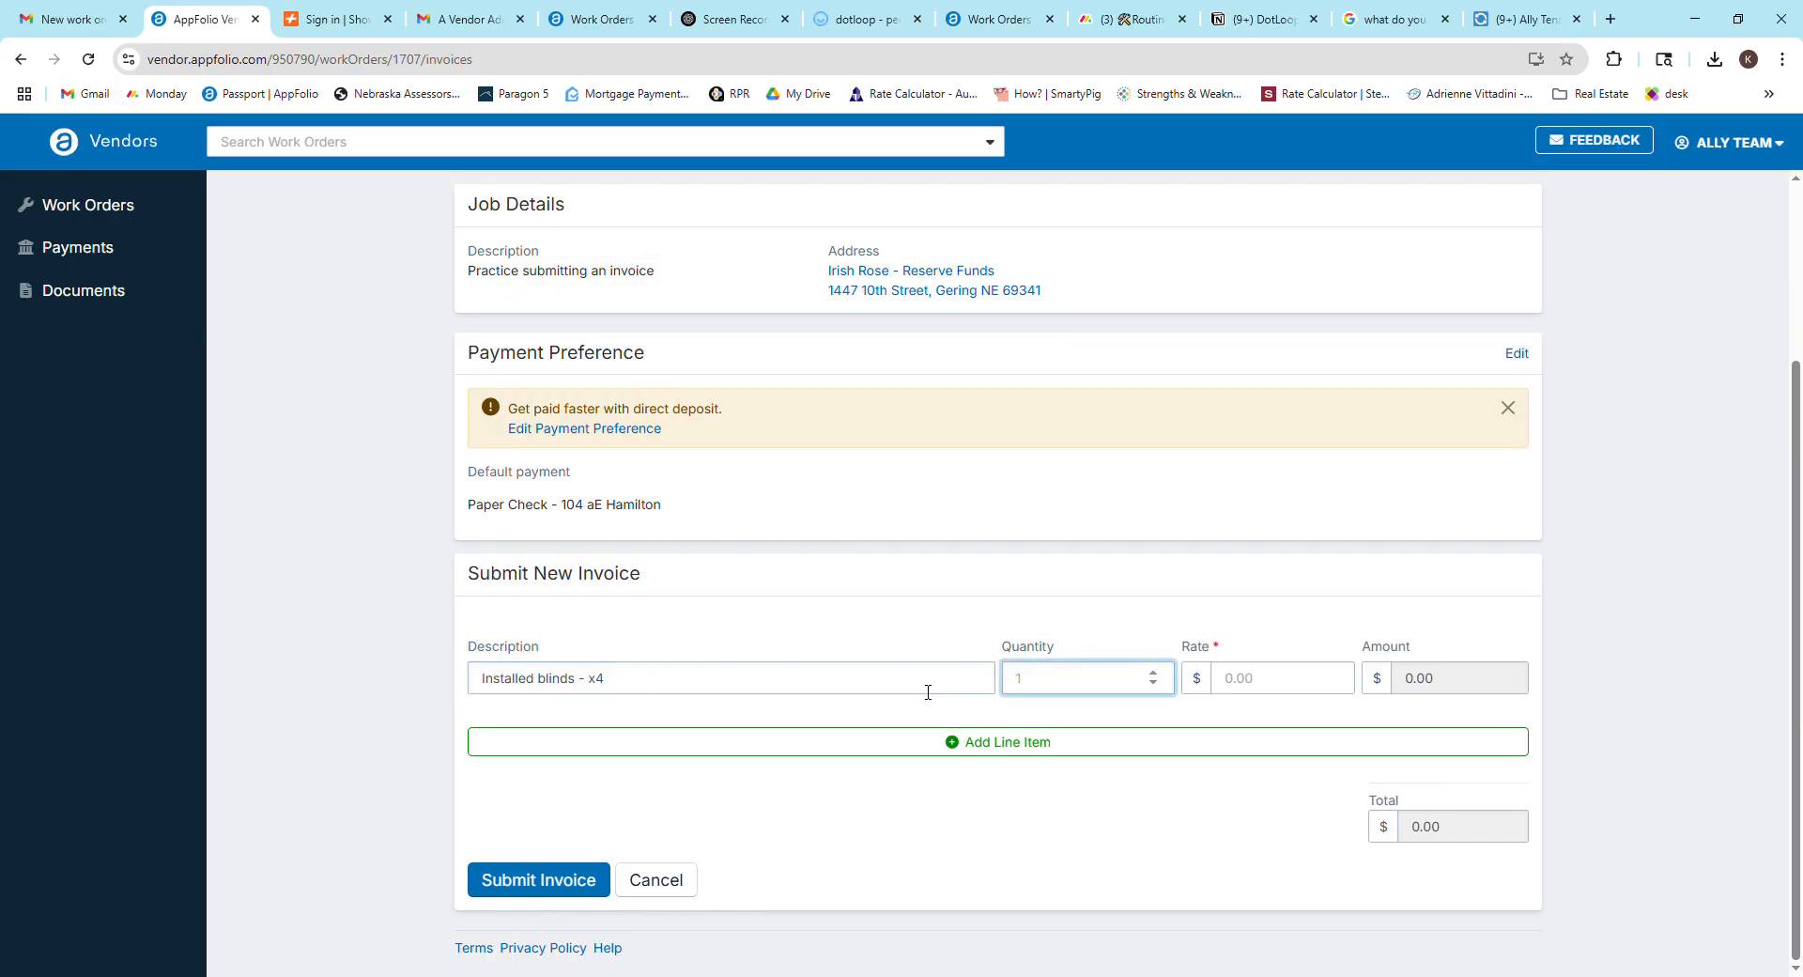
pyautogui.press('Tab')
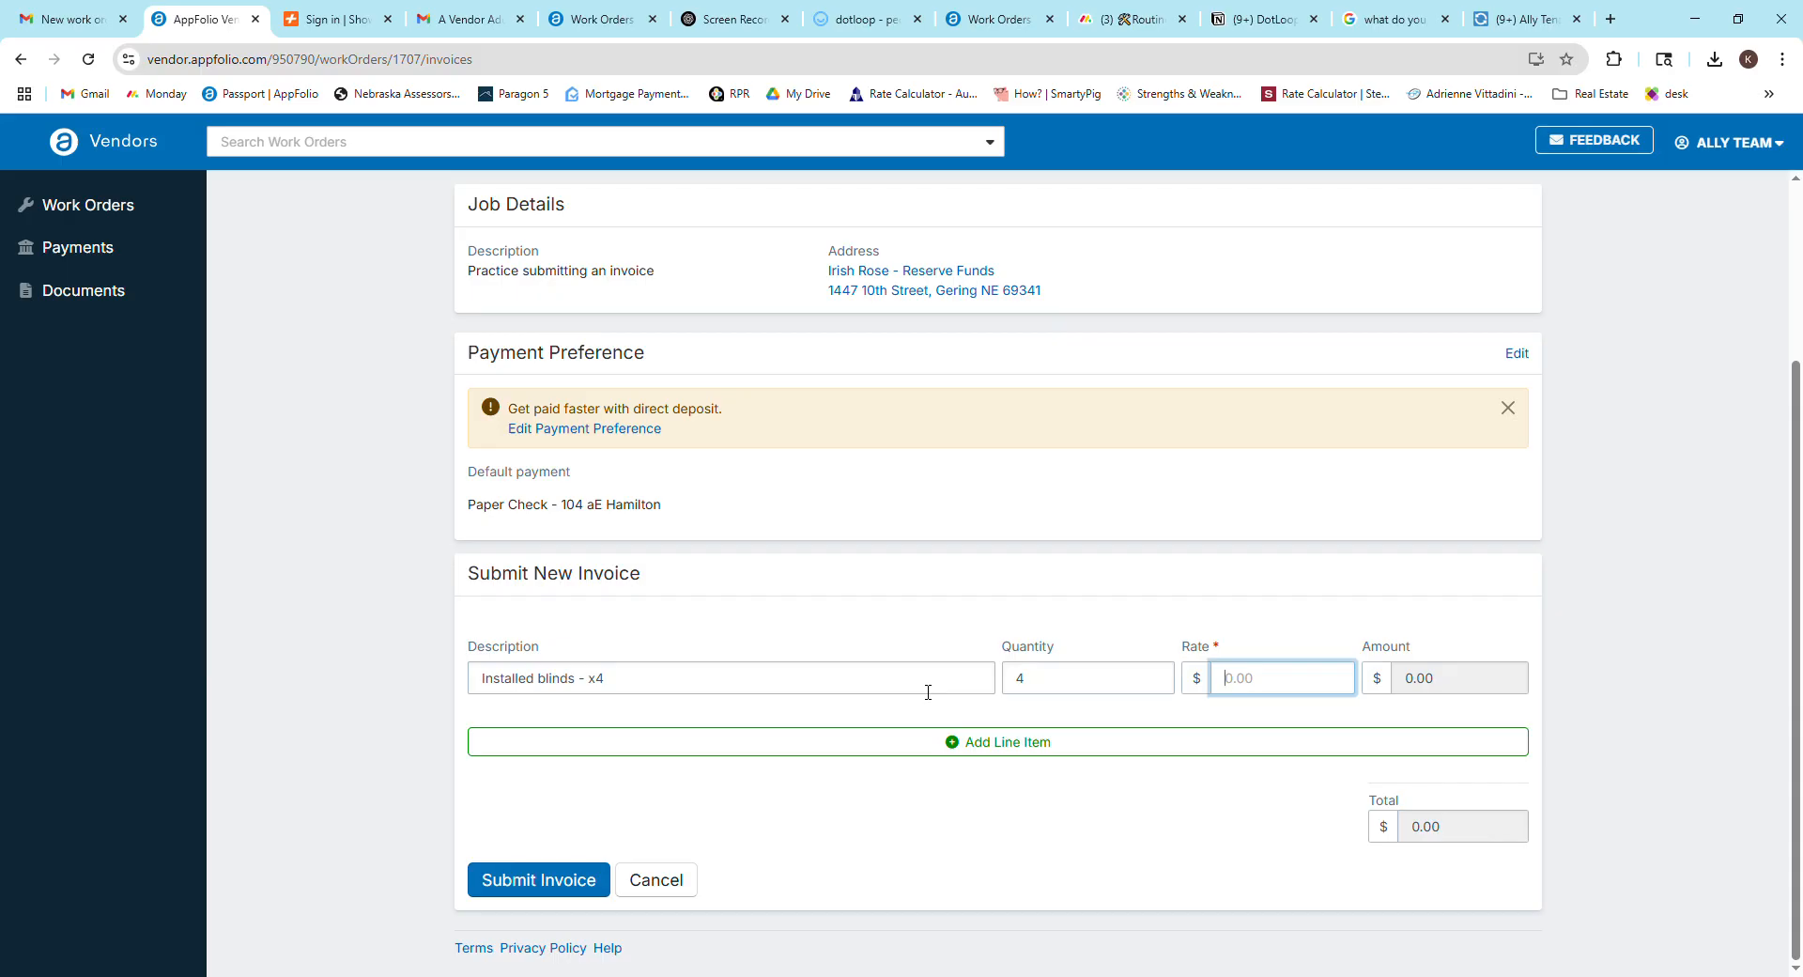
pyautogui.write('25')
pyautogui.press('BackSpace')
pyautogui.press('BackSpace')
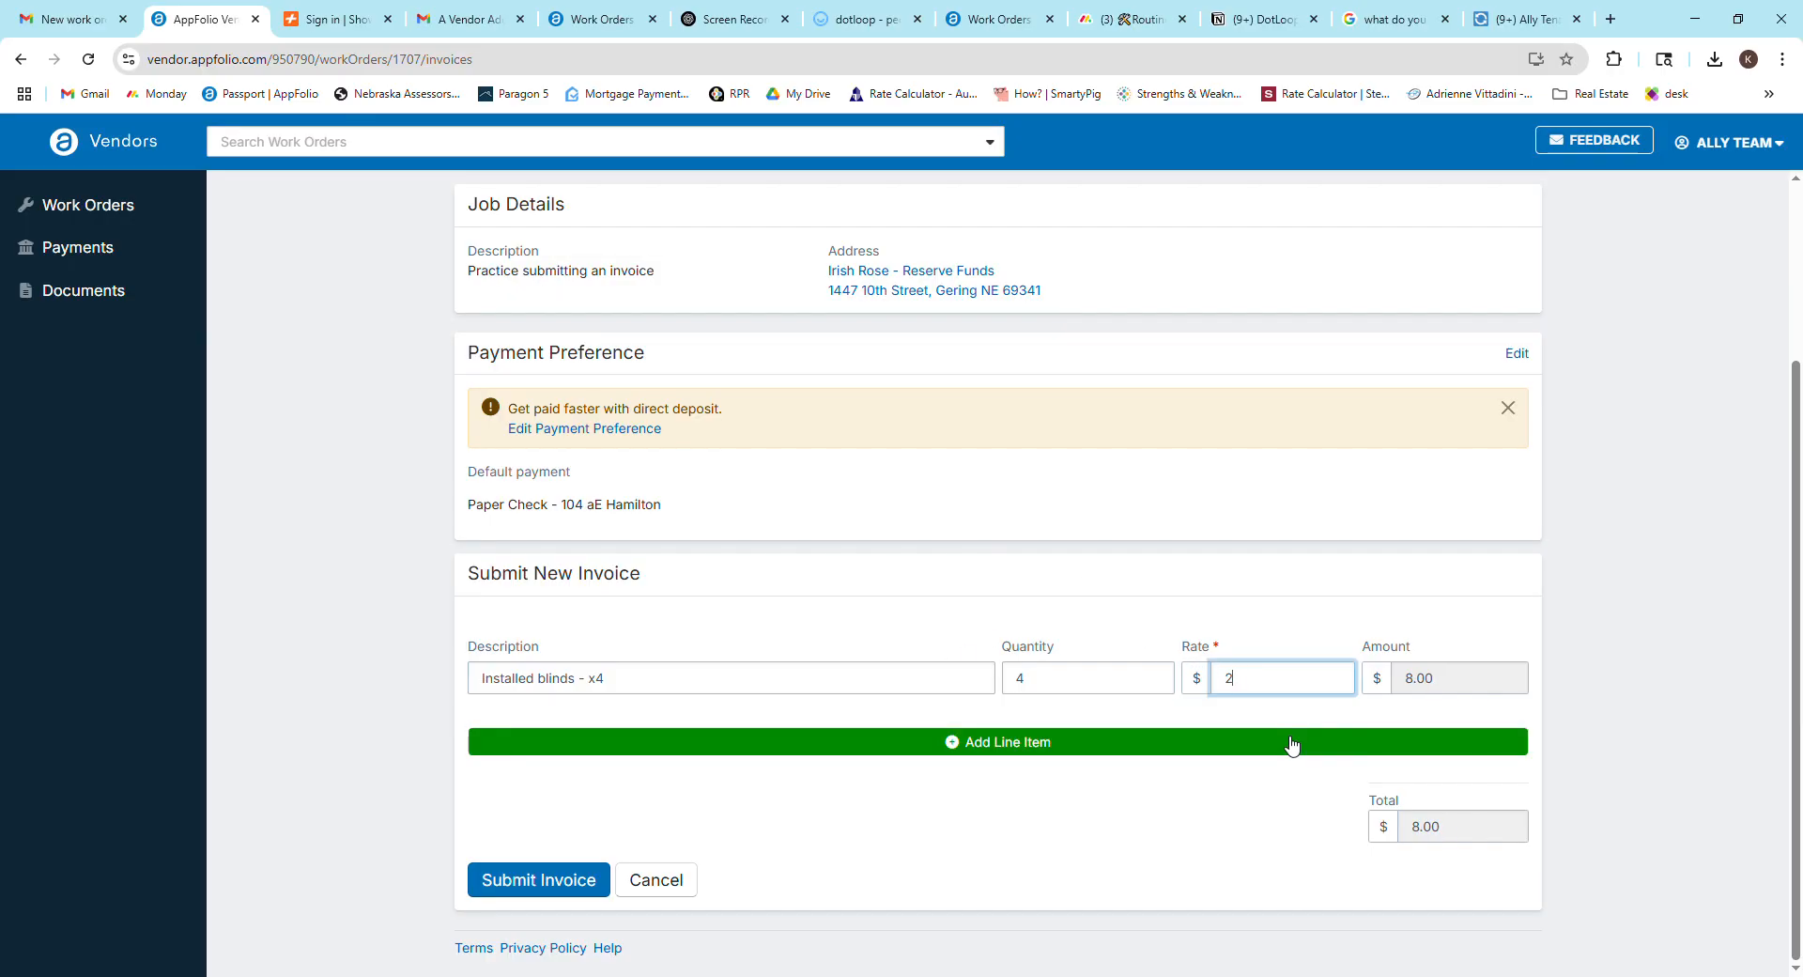
pyautogui.write('15')
# - Add a second invoice line item described "Touched paint - 2 hours" with a rate of $60
pyautogui.click(1205, 752)
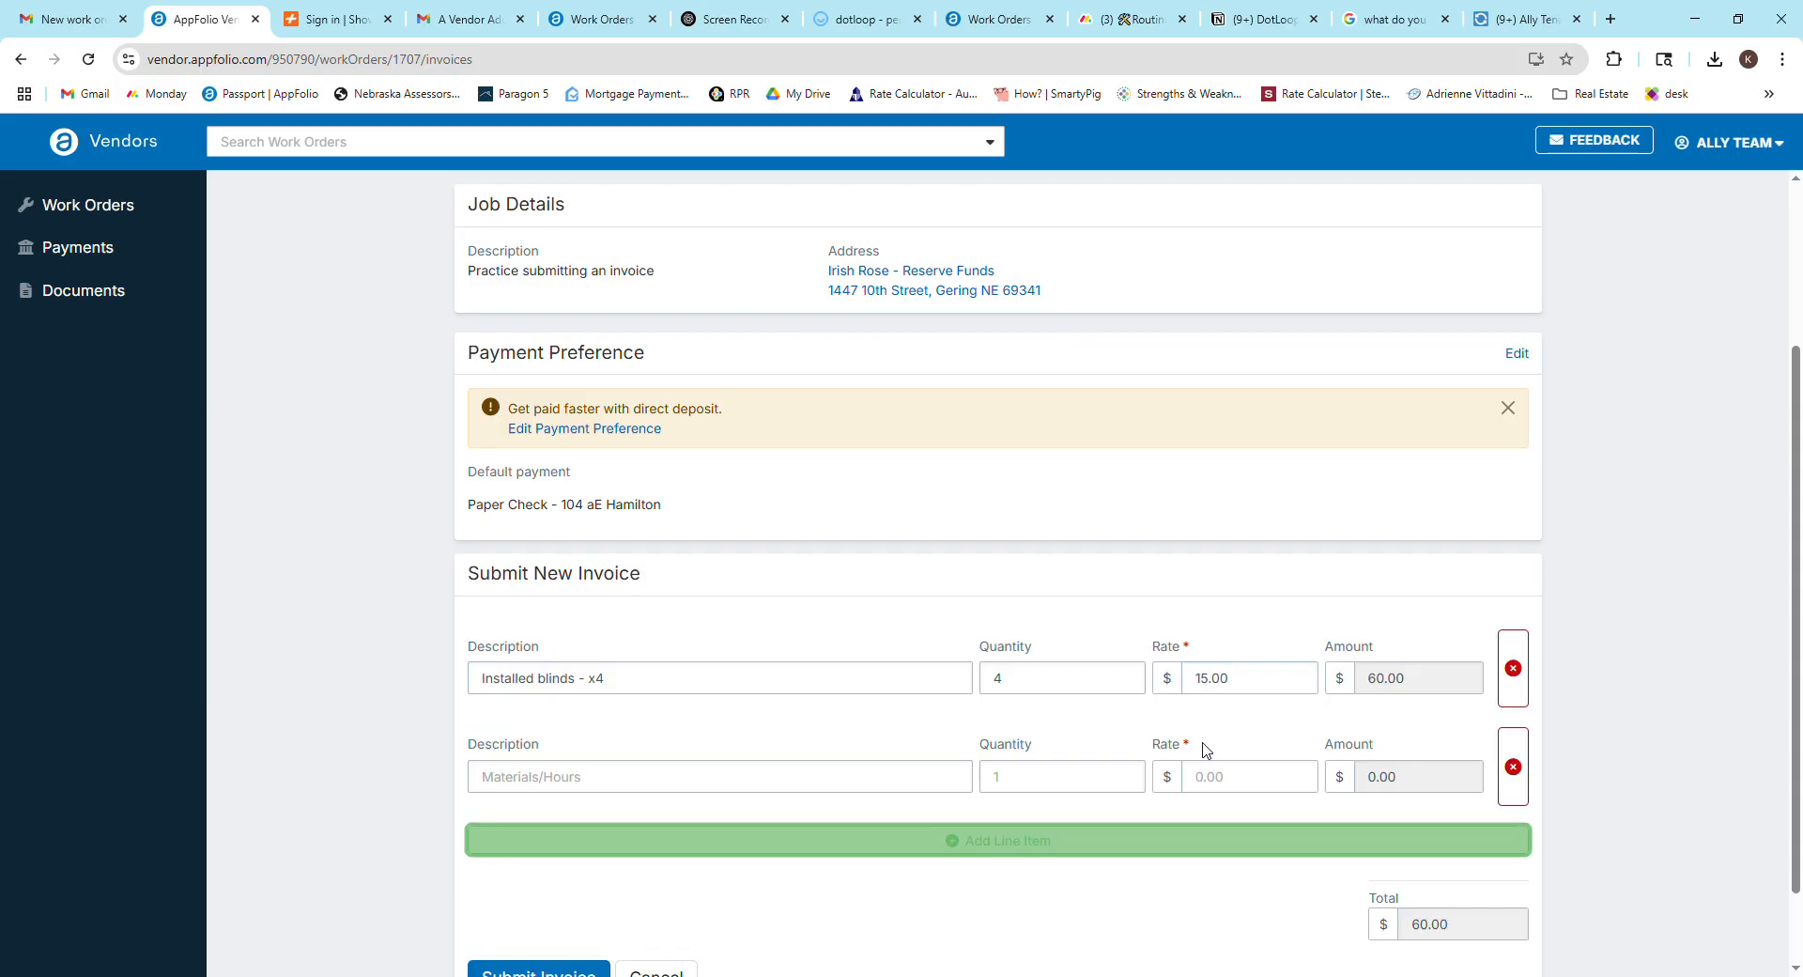
pyautogui.click(742, 788)
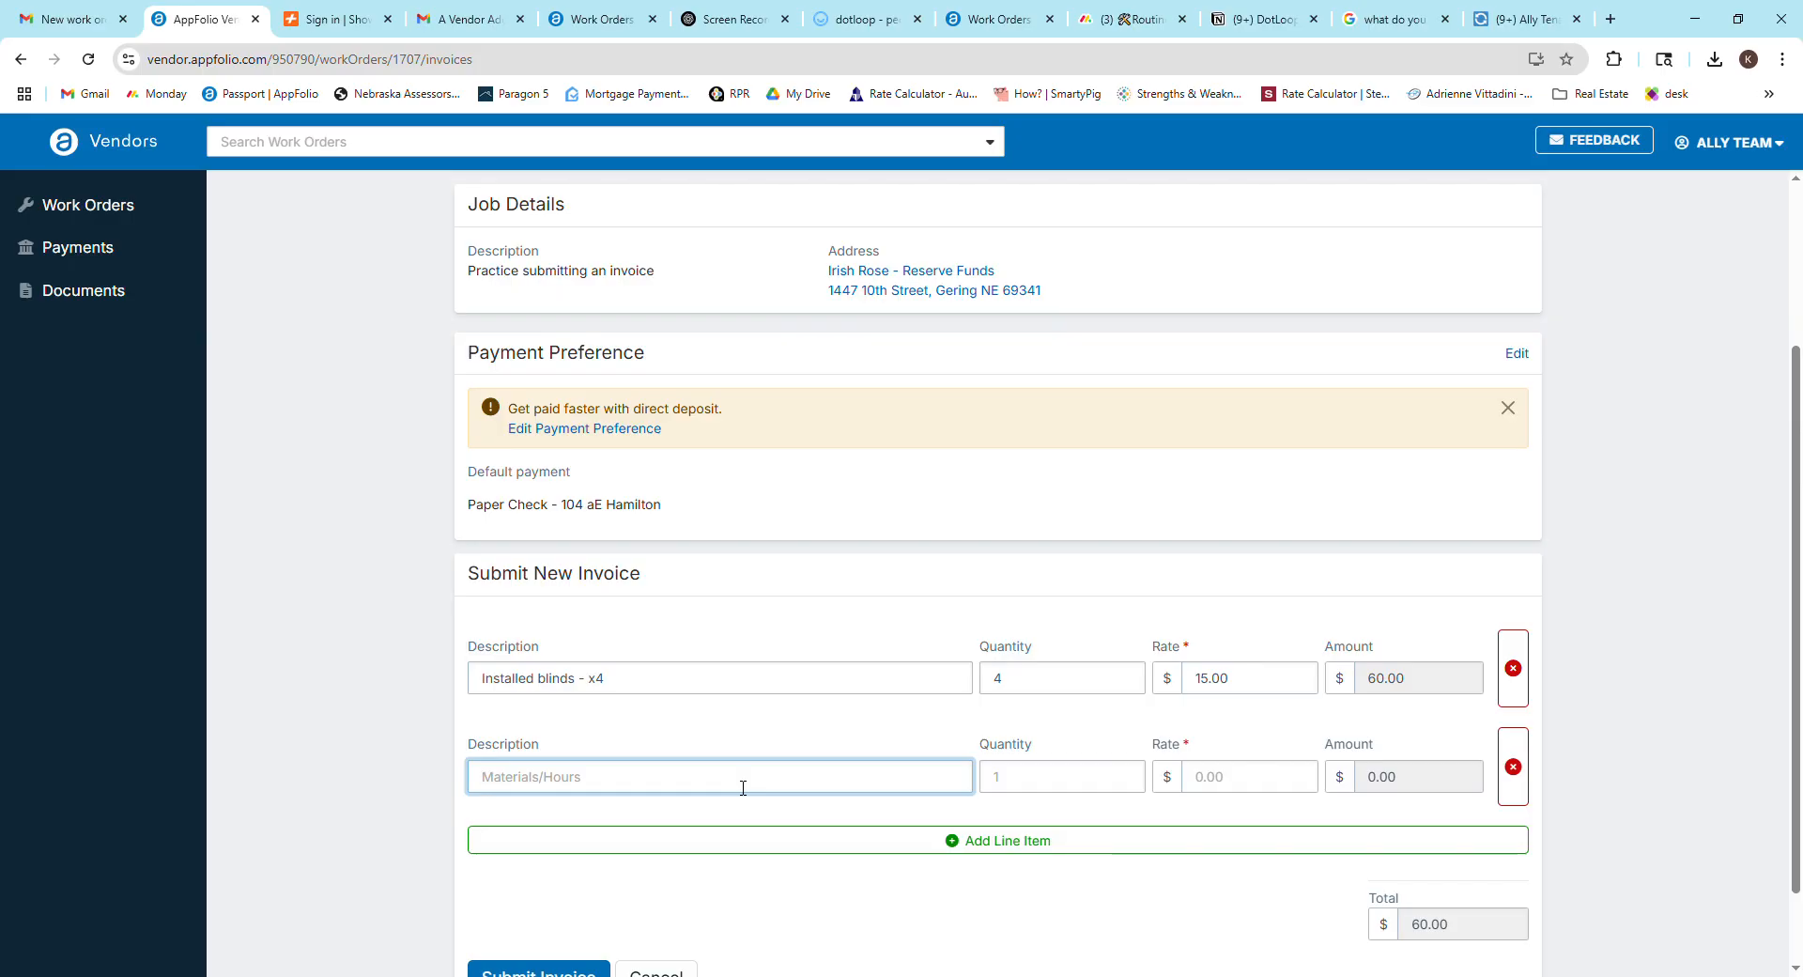
pyautogui.write('Touched paint')
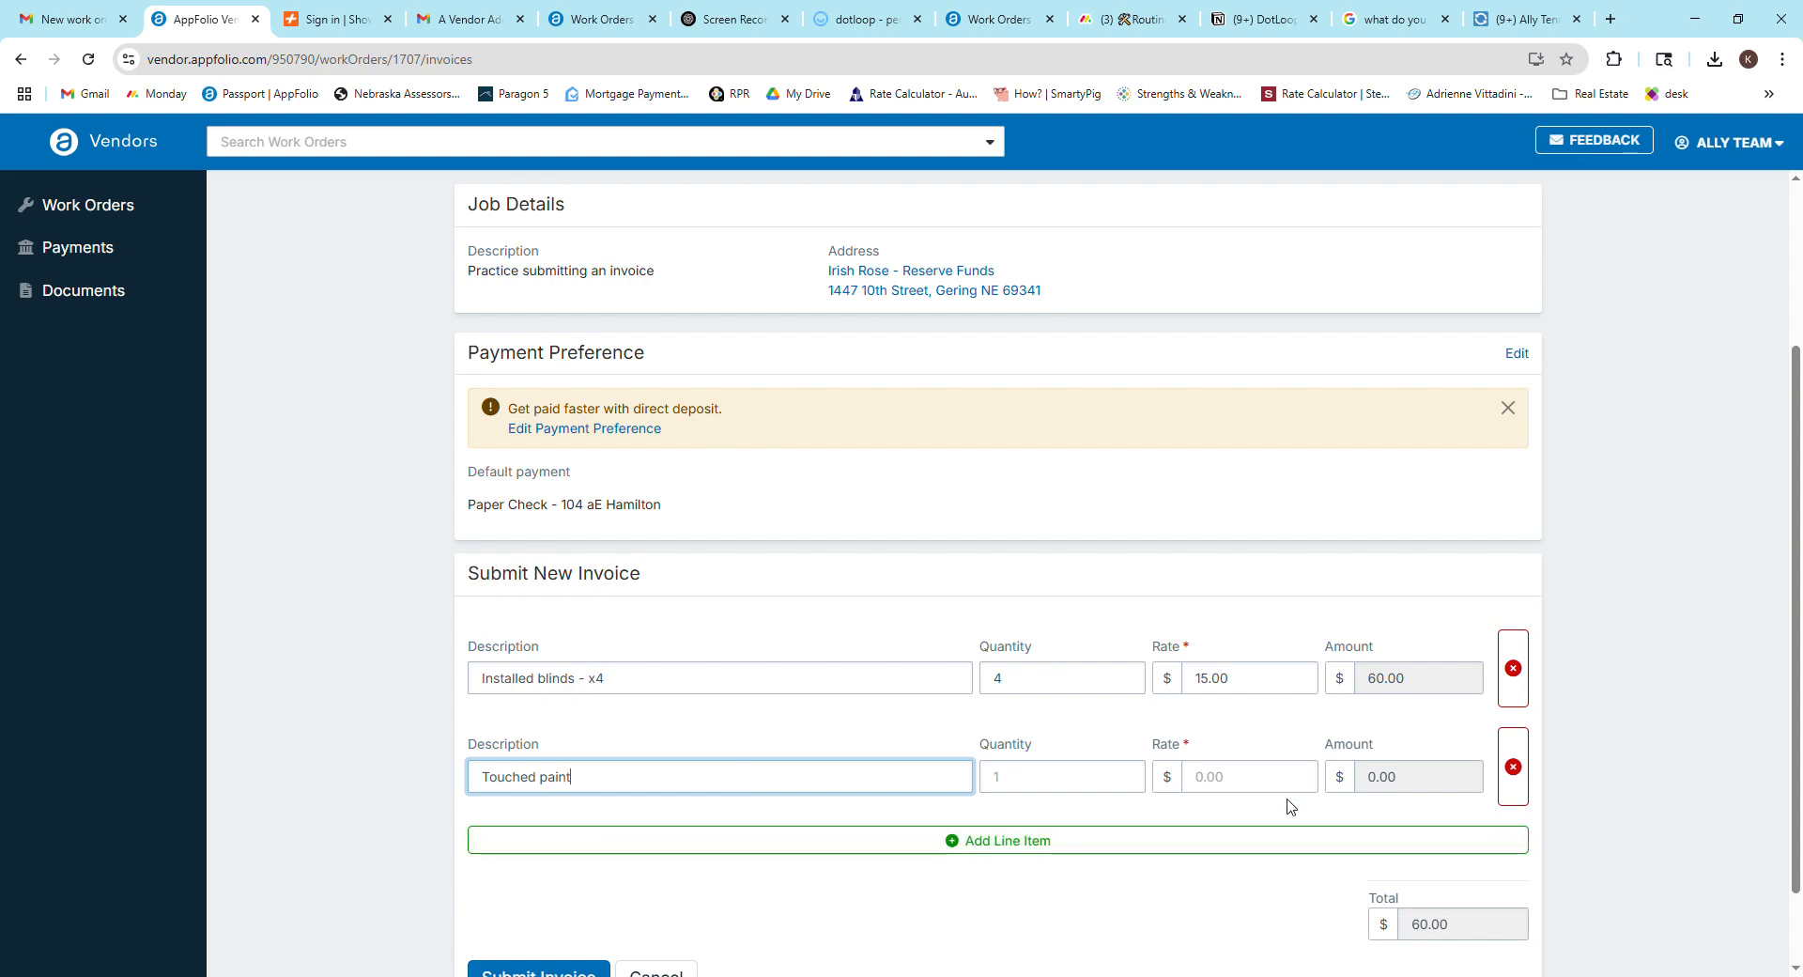
pyautogui.click(1191, 776)
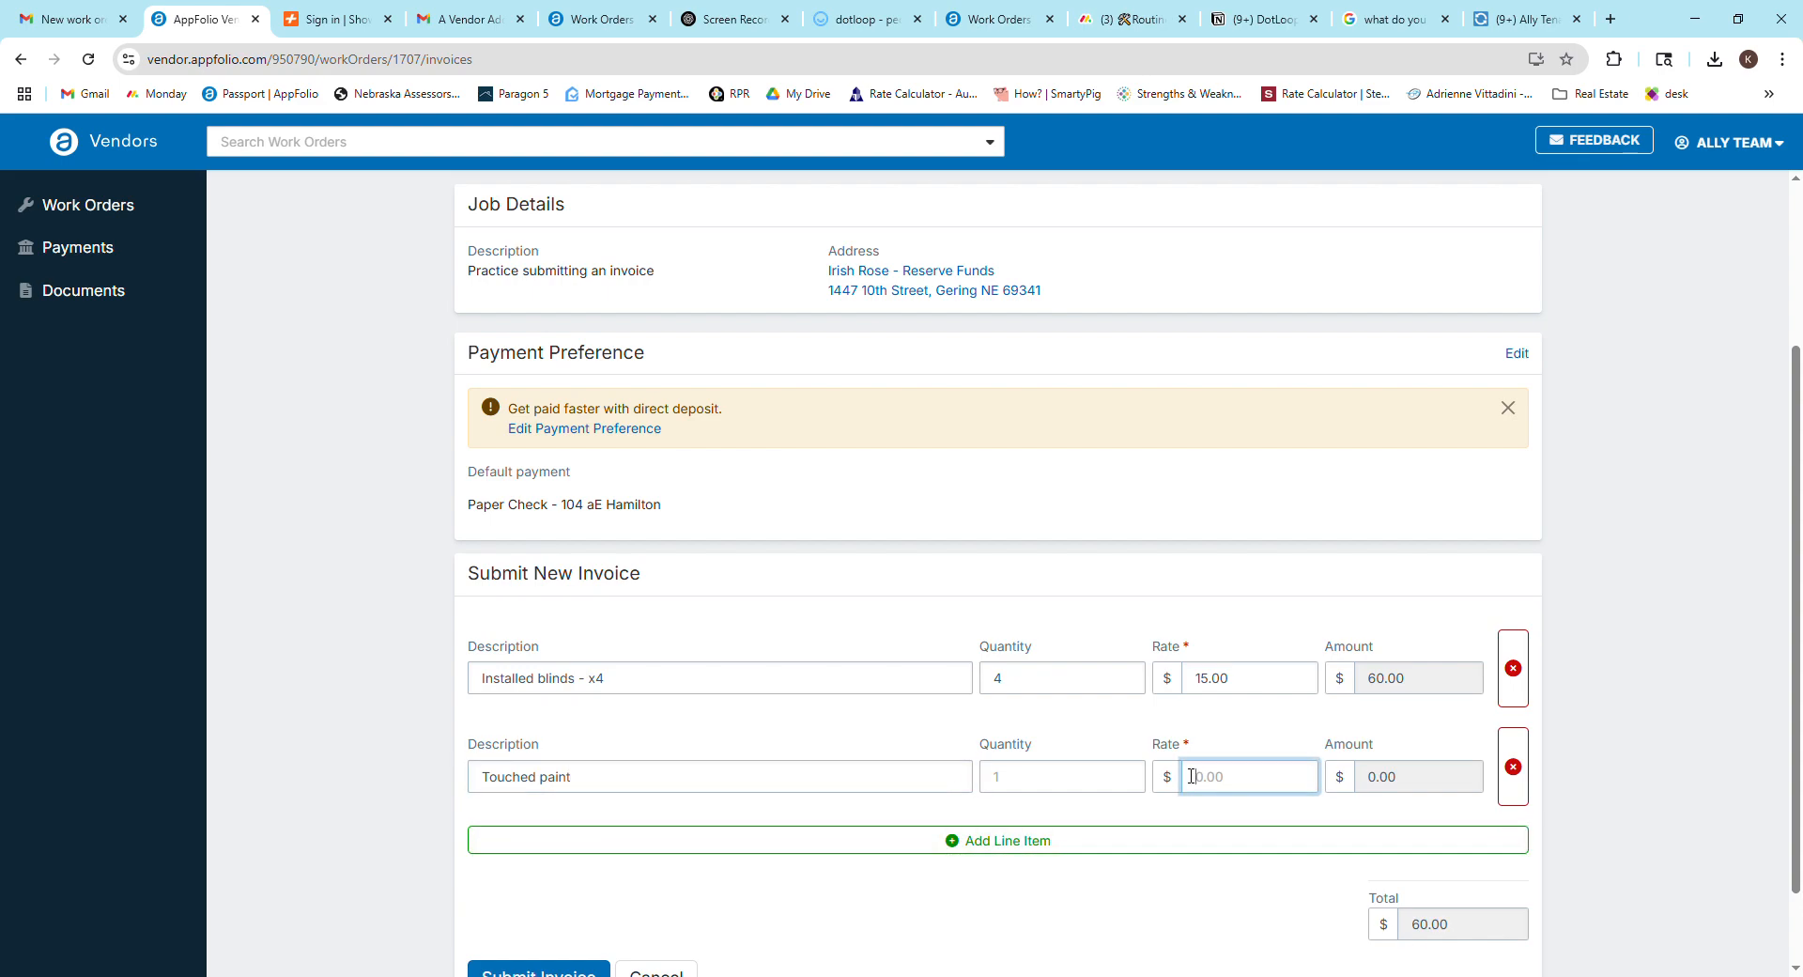
pyautogui.write('60')
pyautogui.click(793, 784)
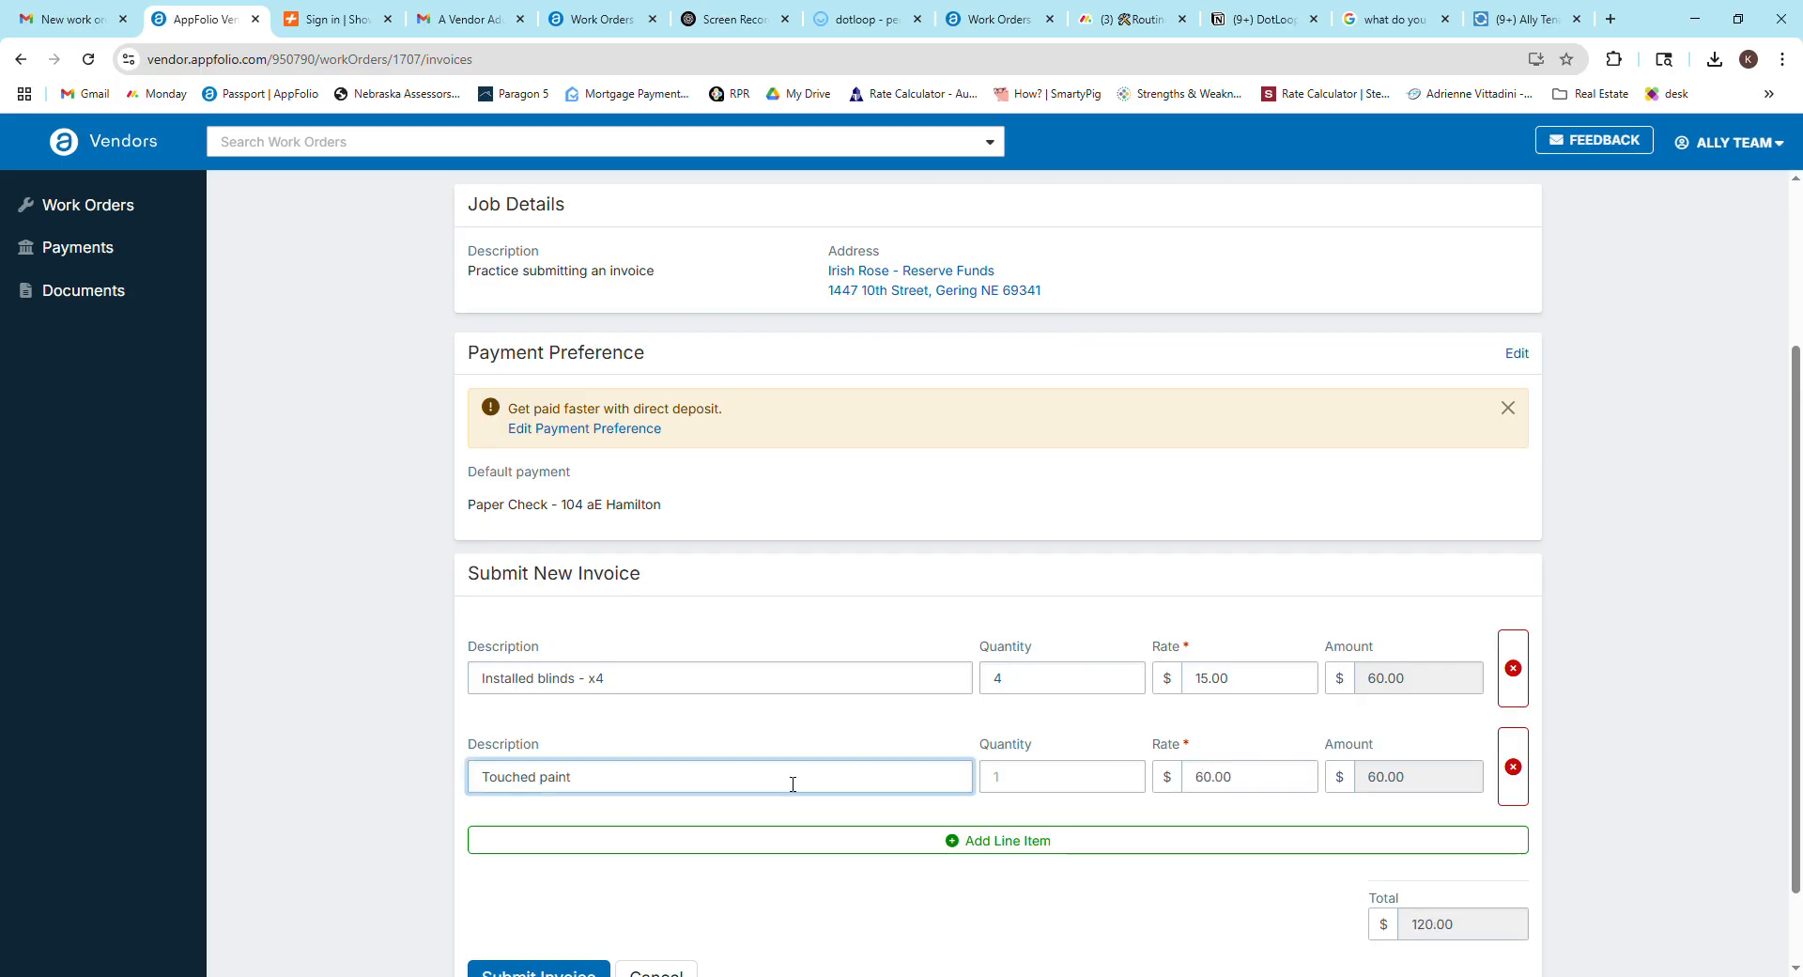
pyautogui.write('2 hours')
# - Add a third invoice line item described "Replaced flooring - LVP" with a rate of $1,250
pyautogui.click(832, 841)
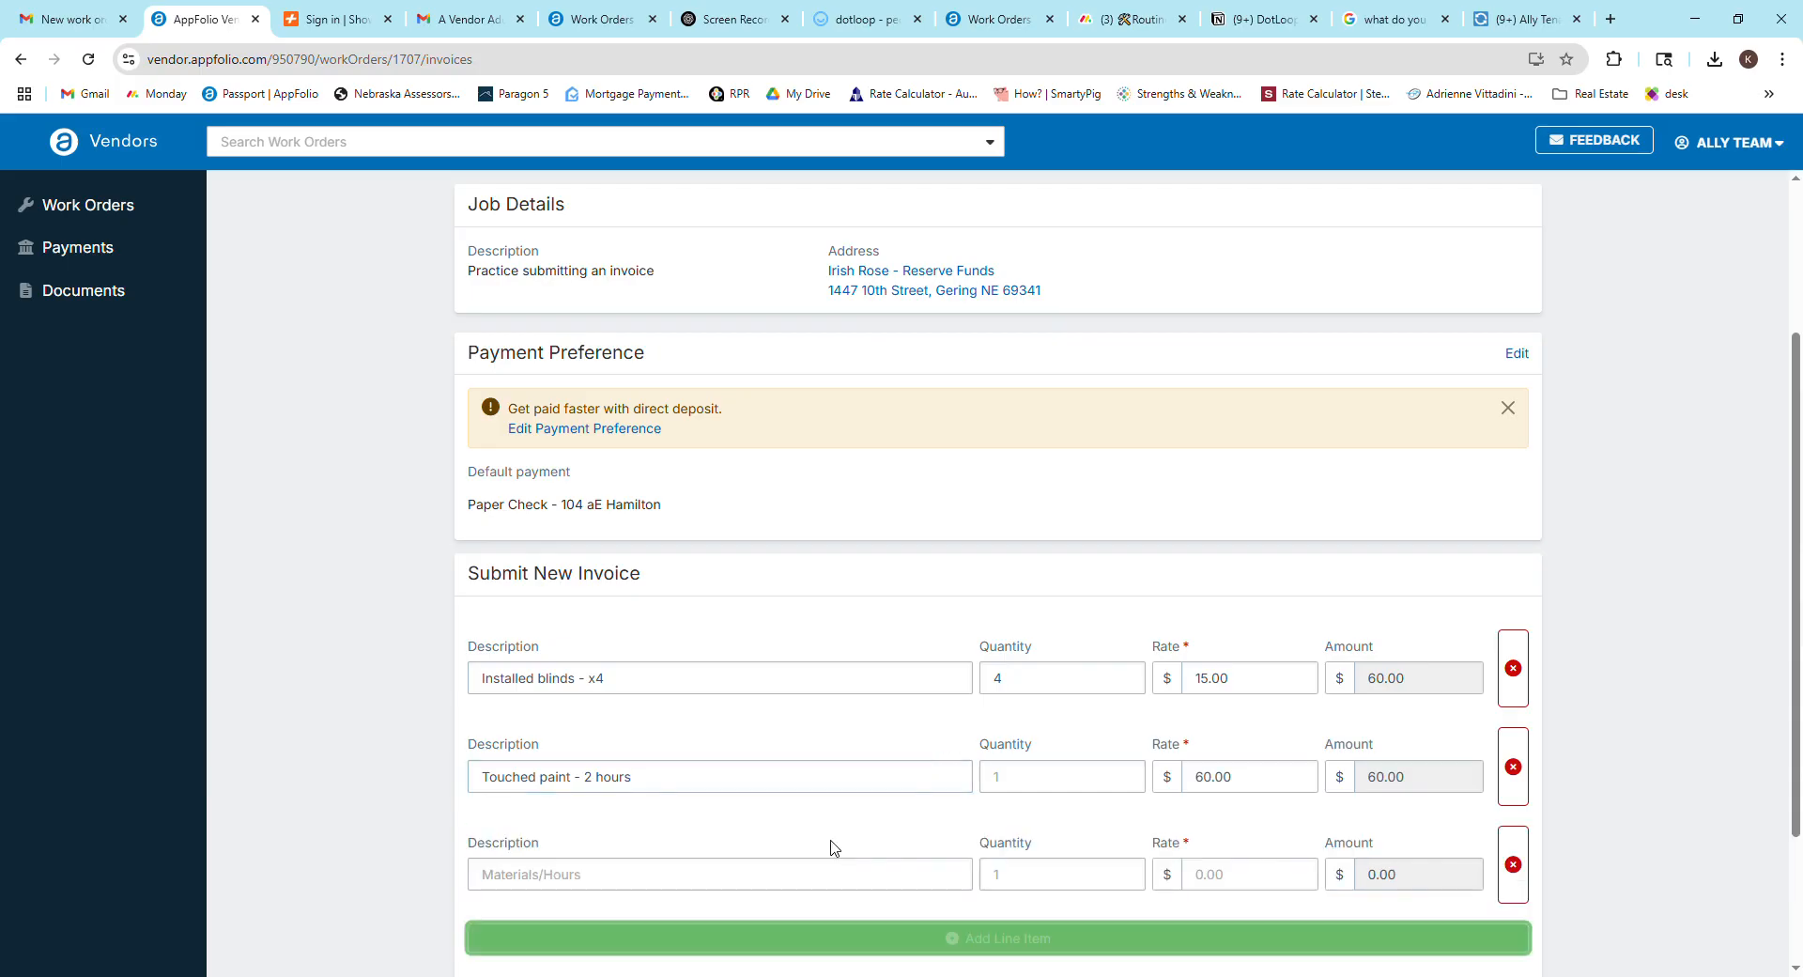
pyautogui.click(790, 886)
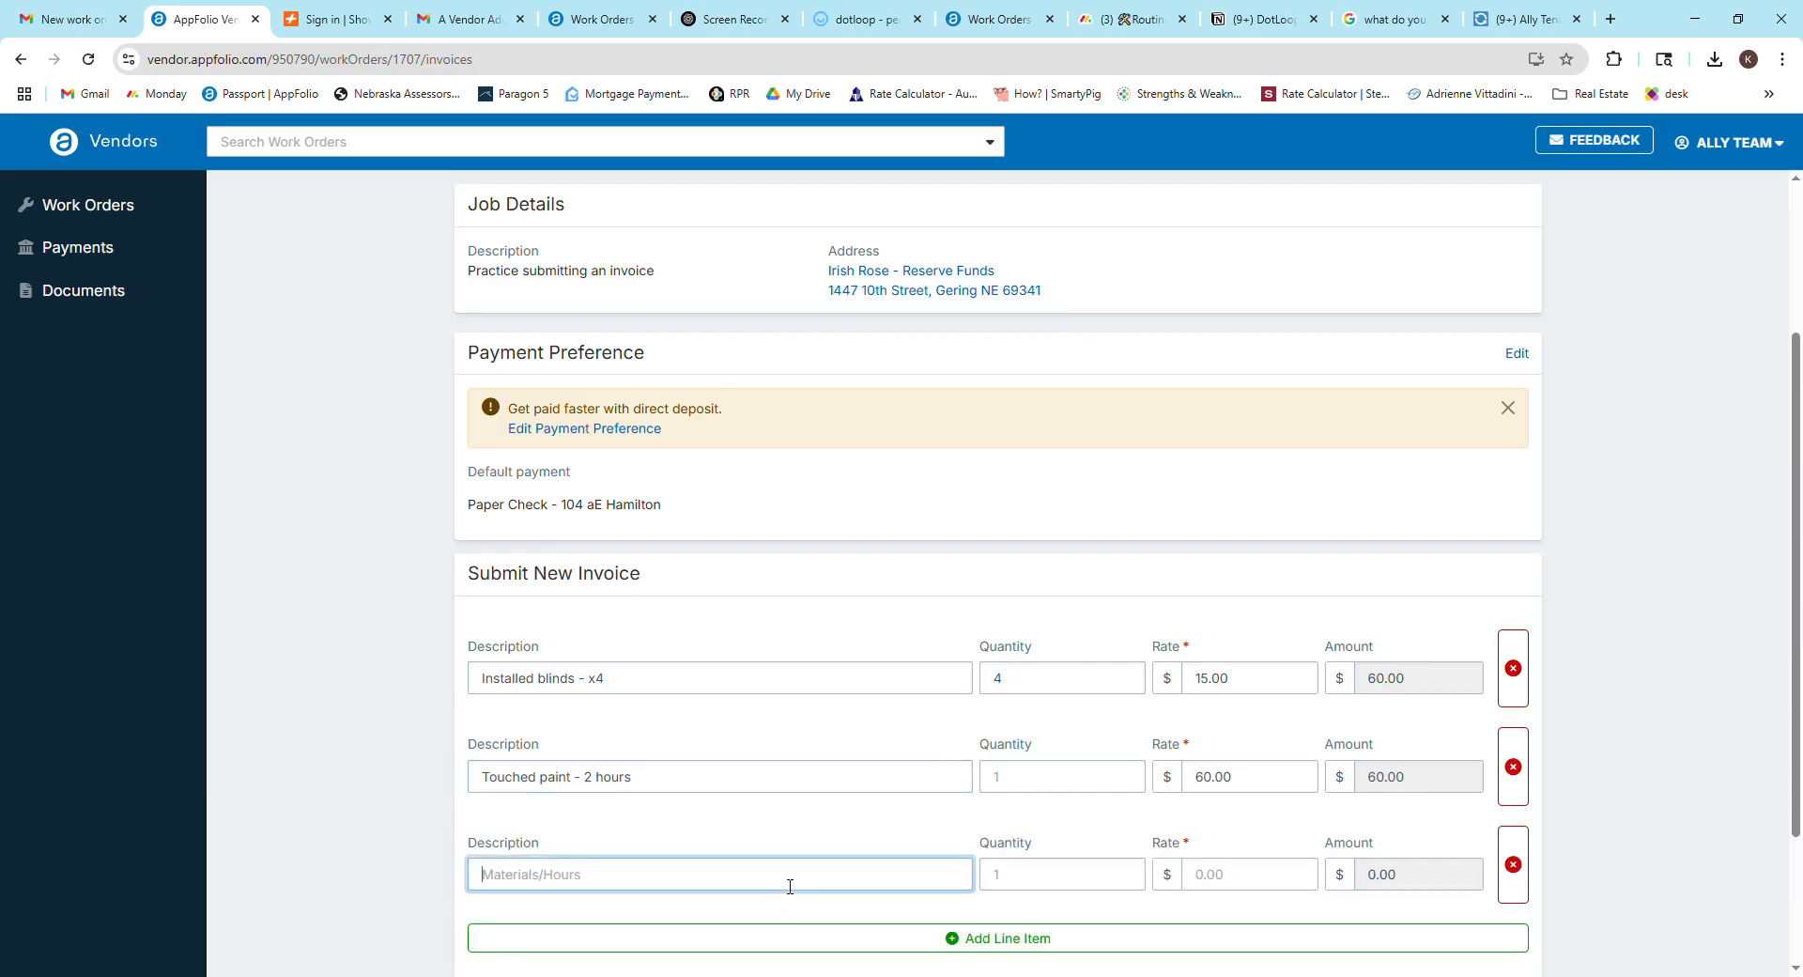
pyautogui.write('Replaced flooring')
pyautogui.click(1268, 887)
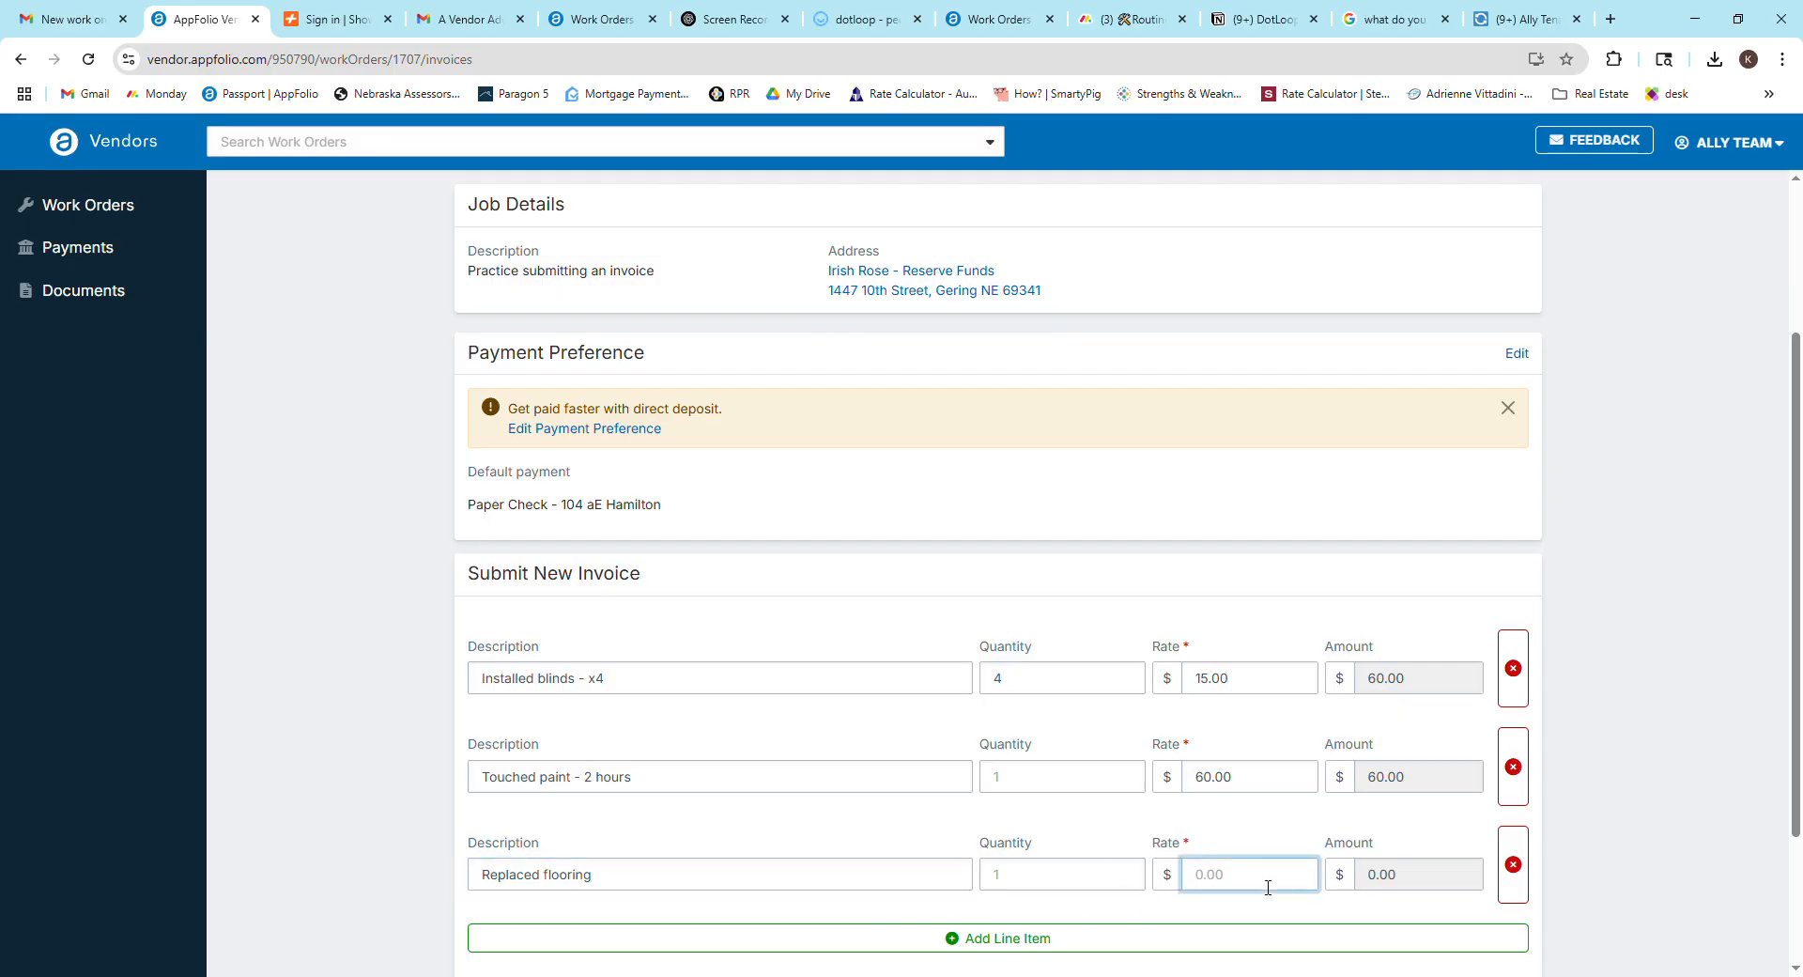
pyautogui.write('1250')
pyautogui.click(825, 872)
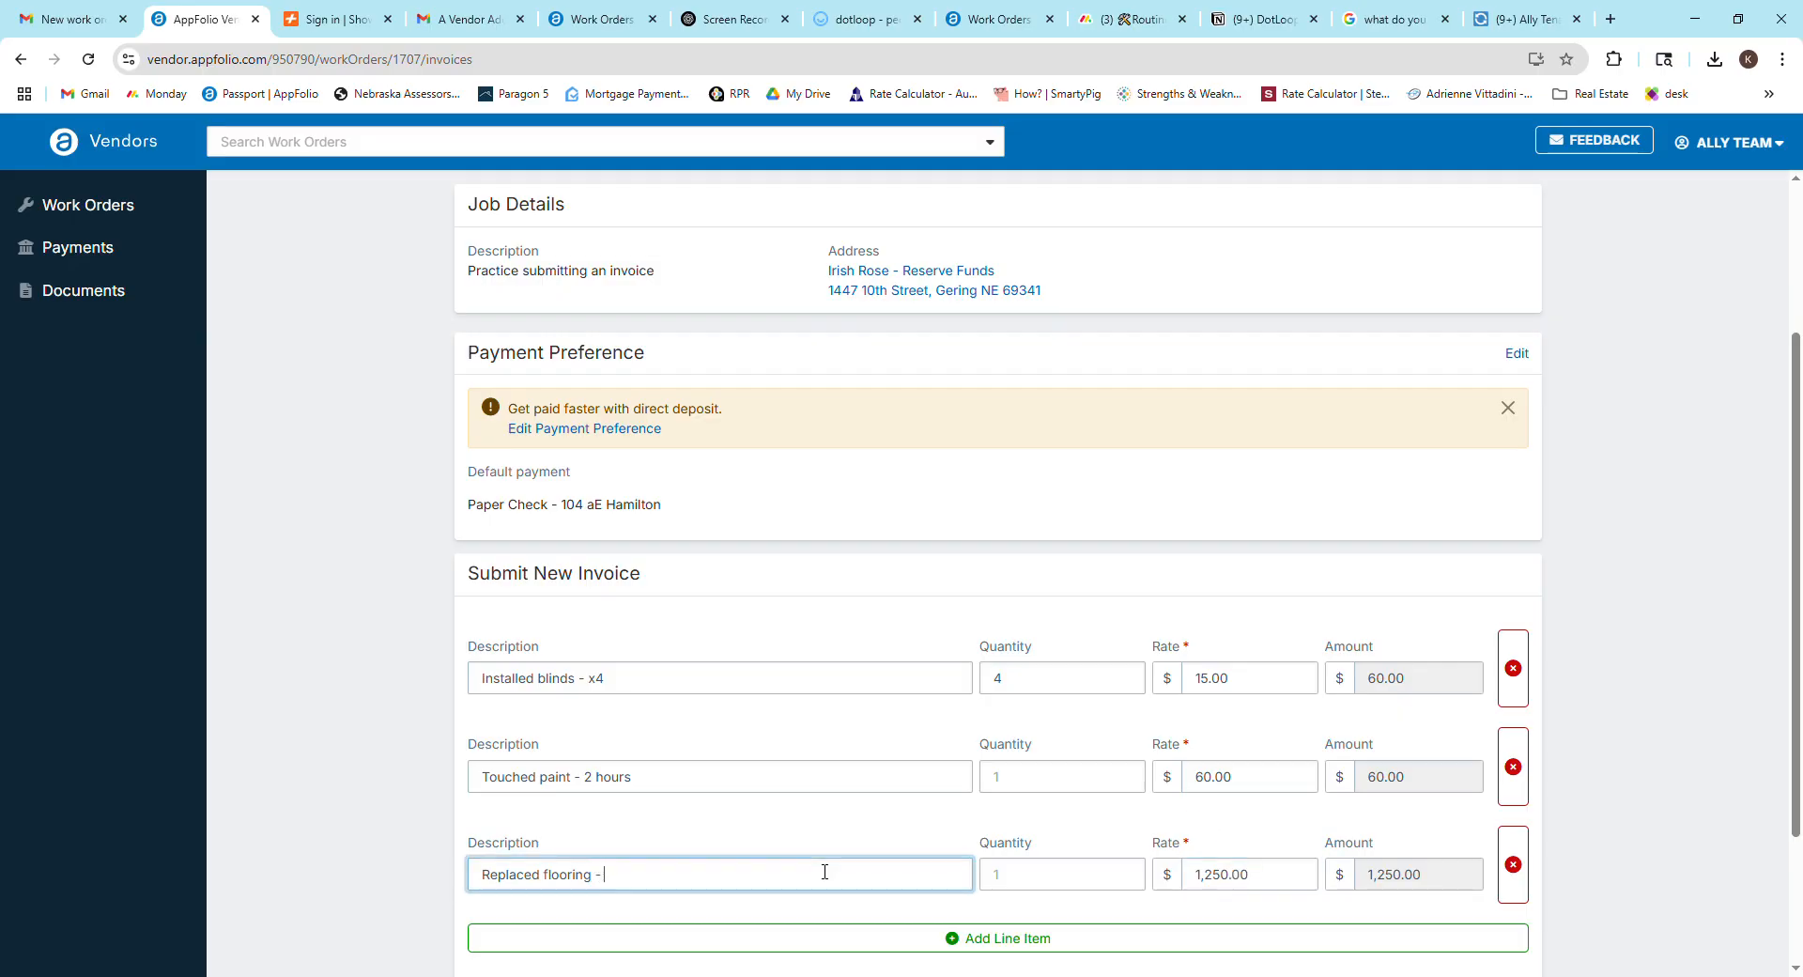
pyautogui.write('- LVP')
pyautogui.click(843, 845)
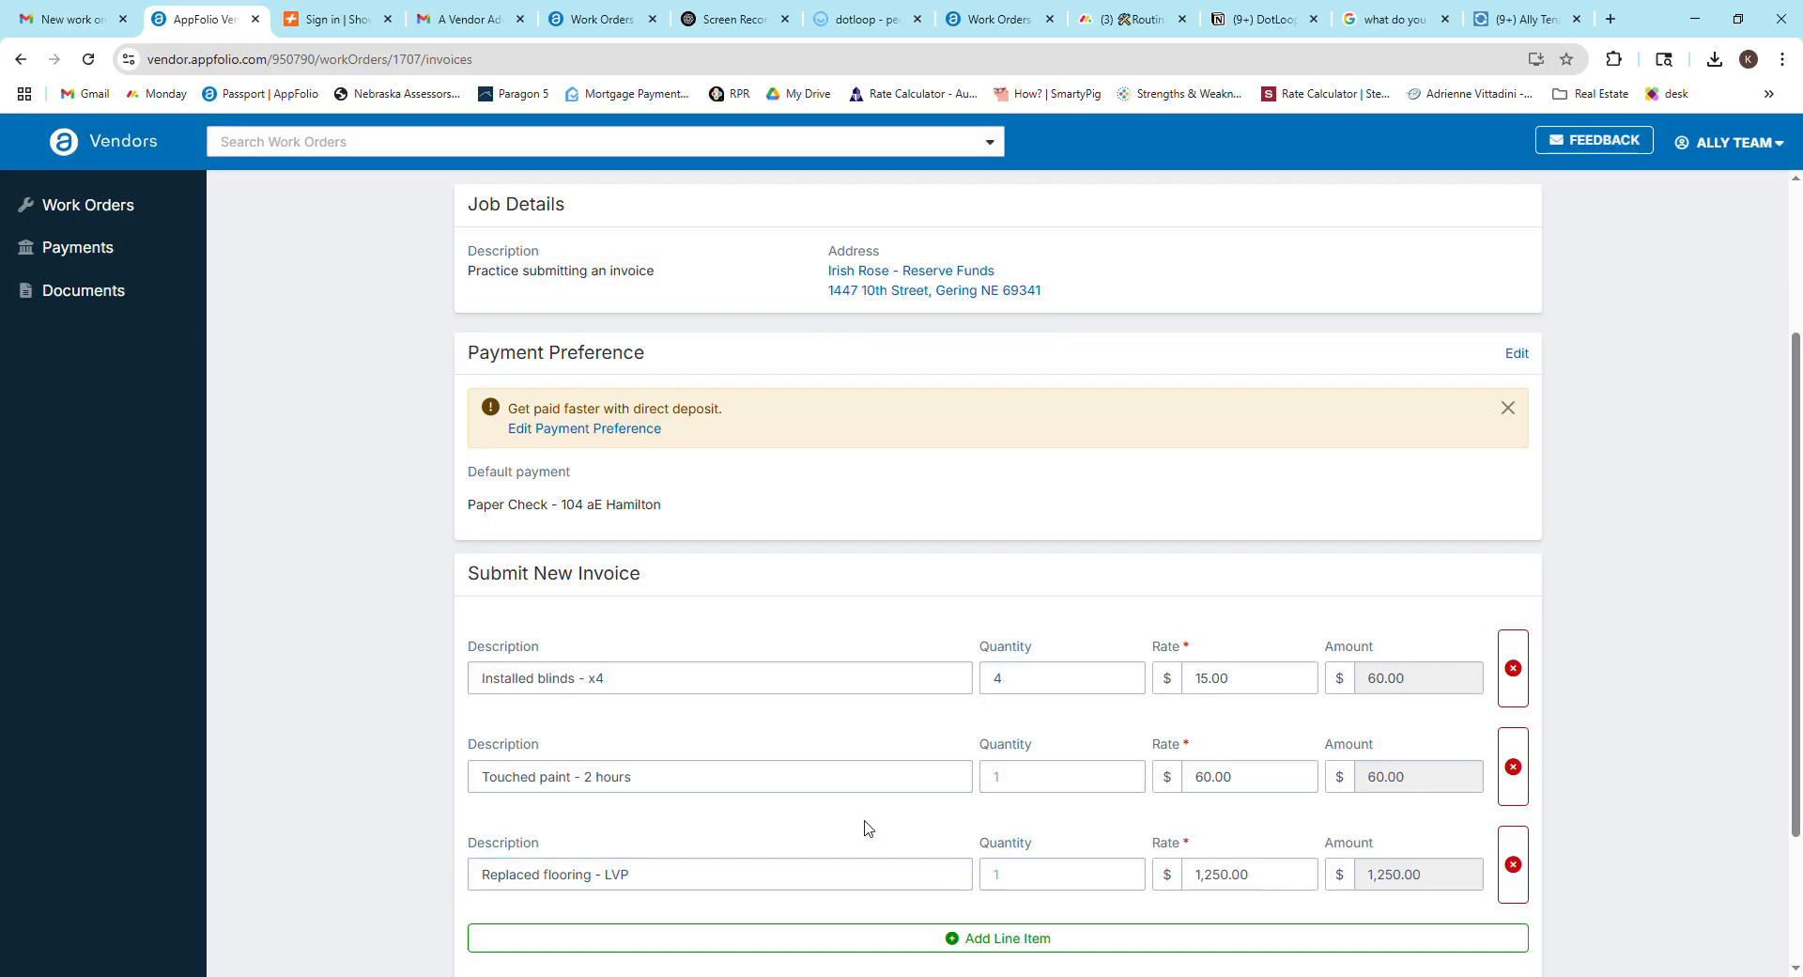
# - Set the quantity of the paint and flooring line items to 1 and submit the invoice
pyautogui.scroll(-3, 846, 836)
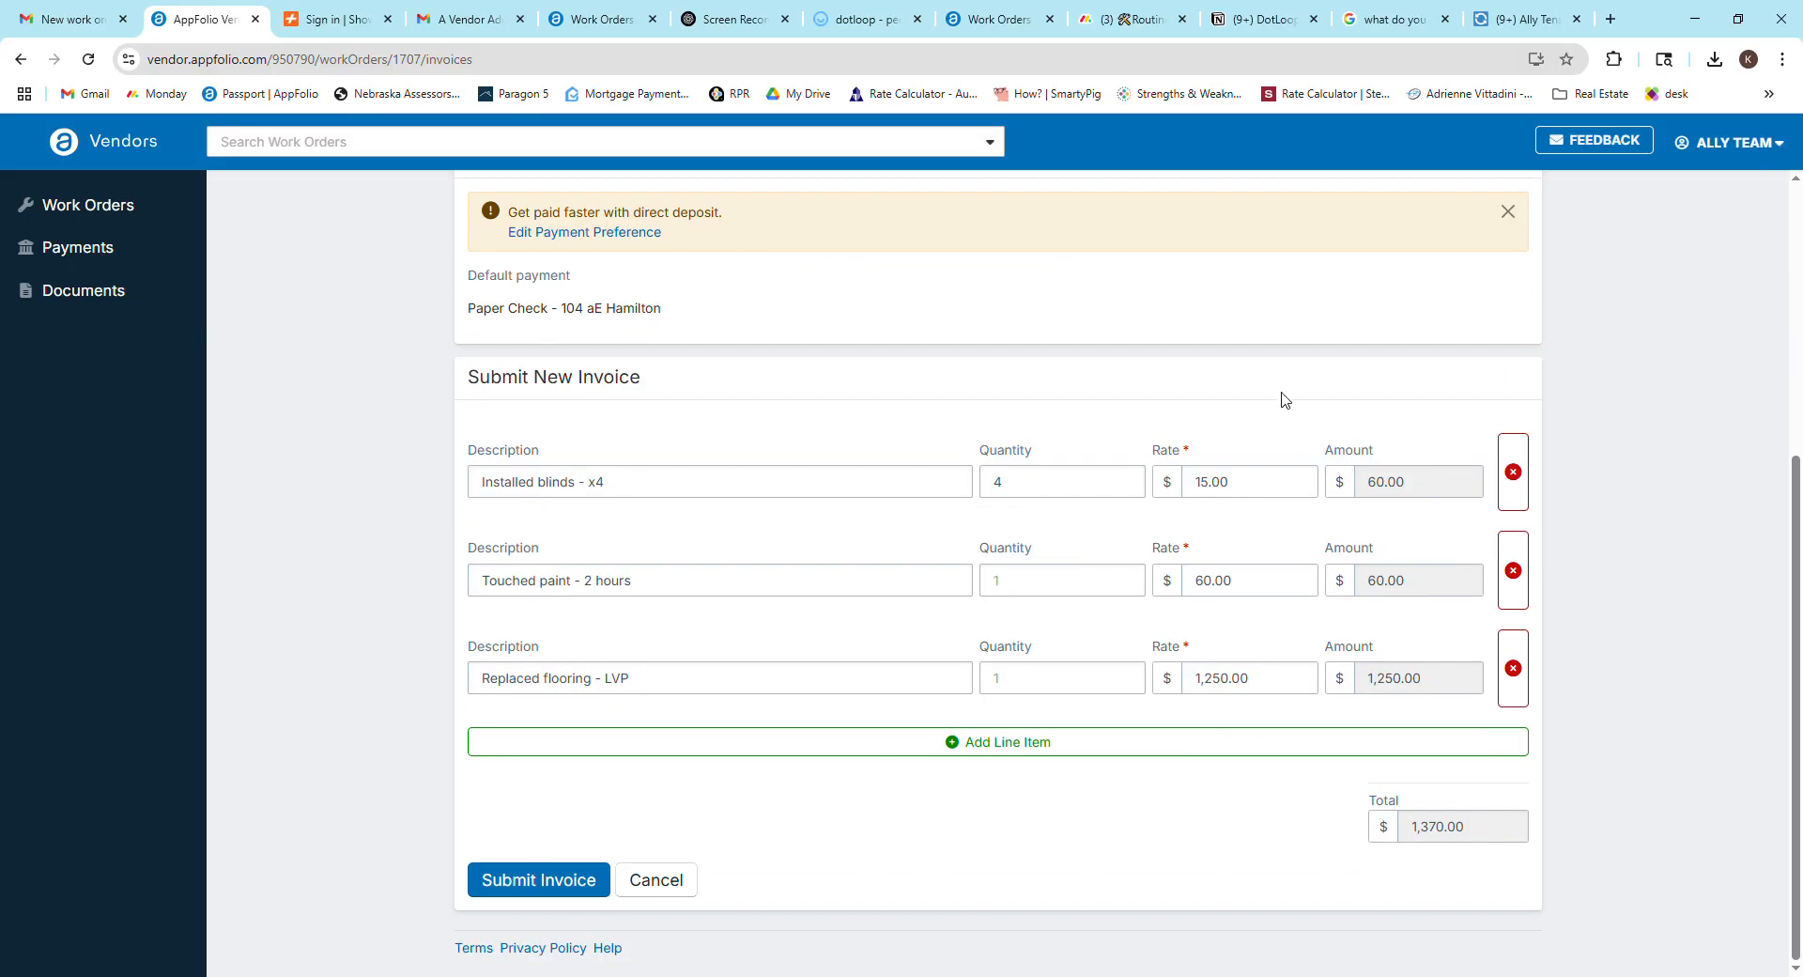
pyautogui.click(543, 888)
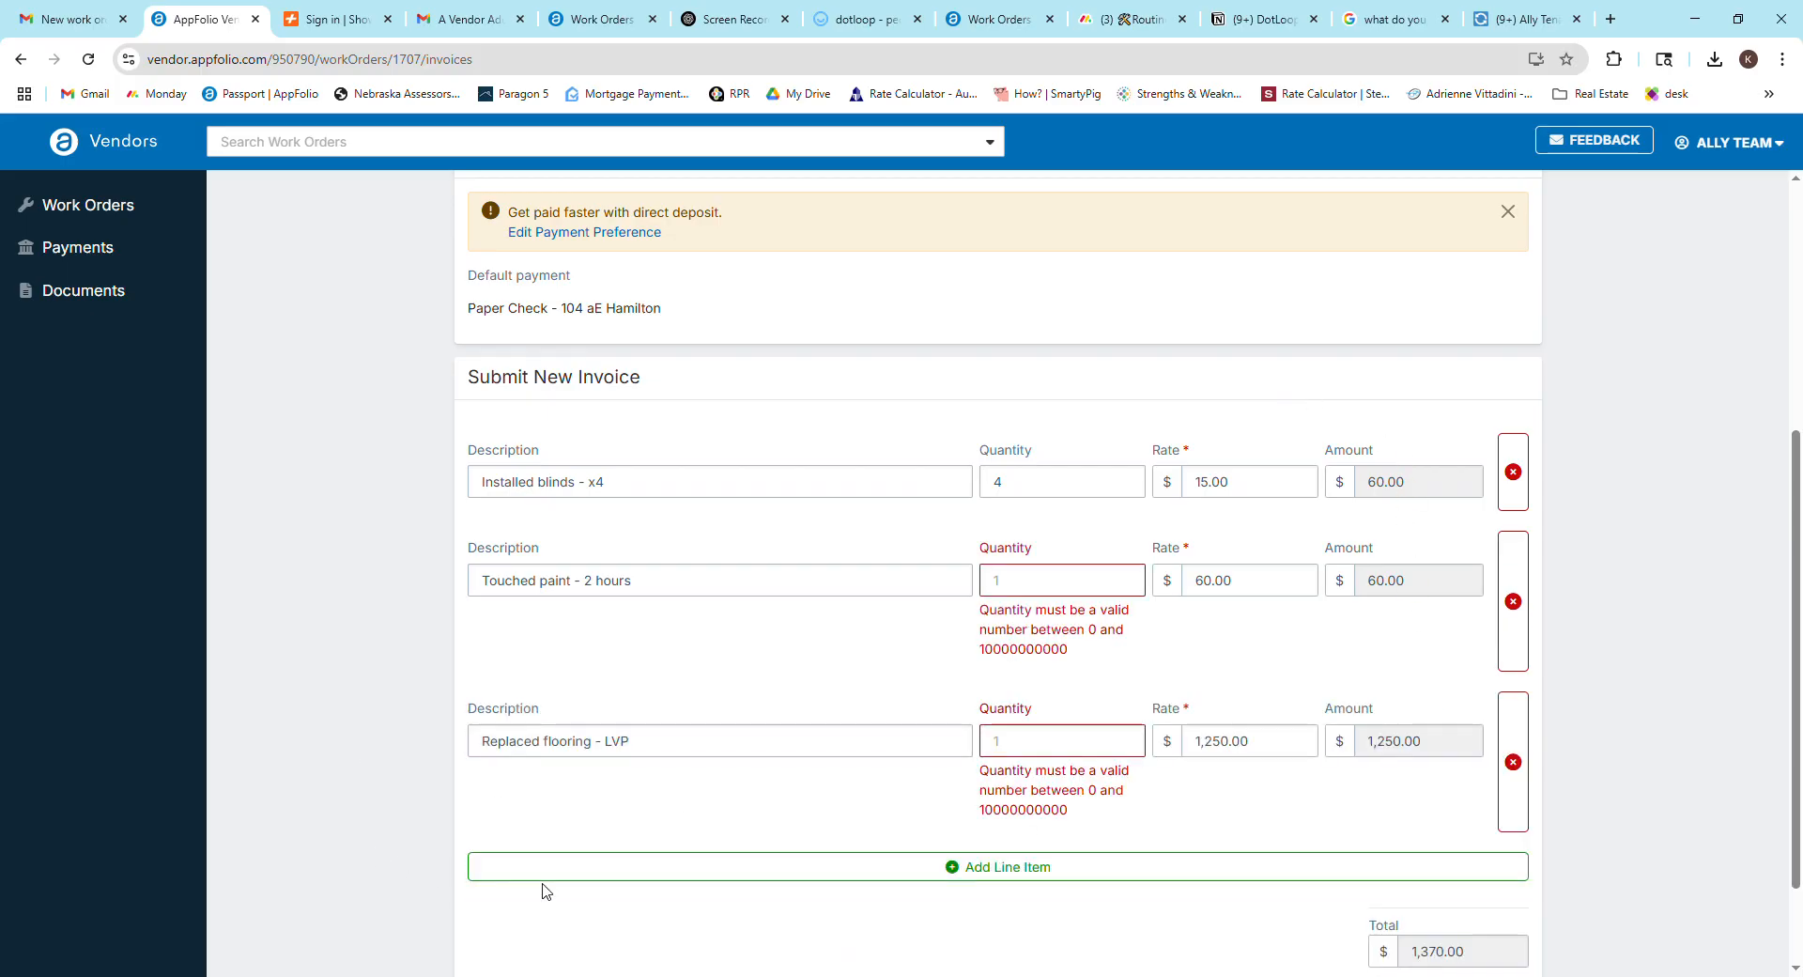
pyautogui.click(1041, 584)
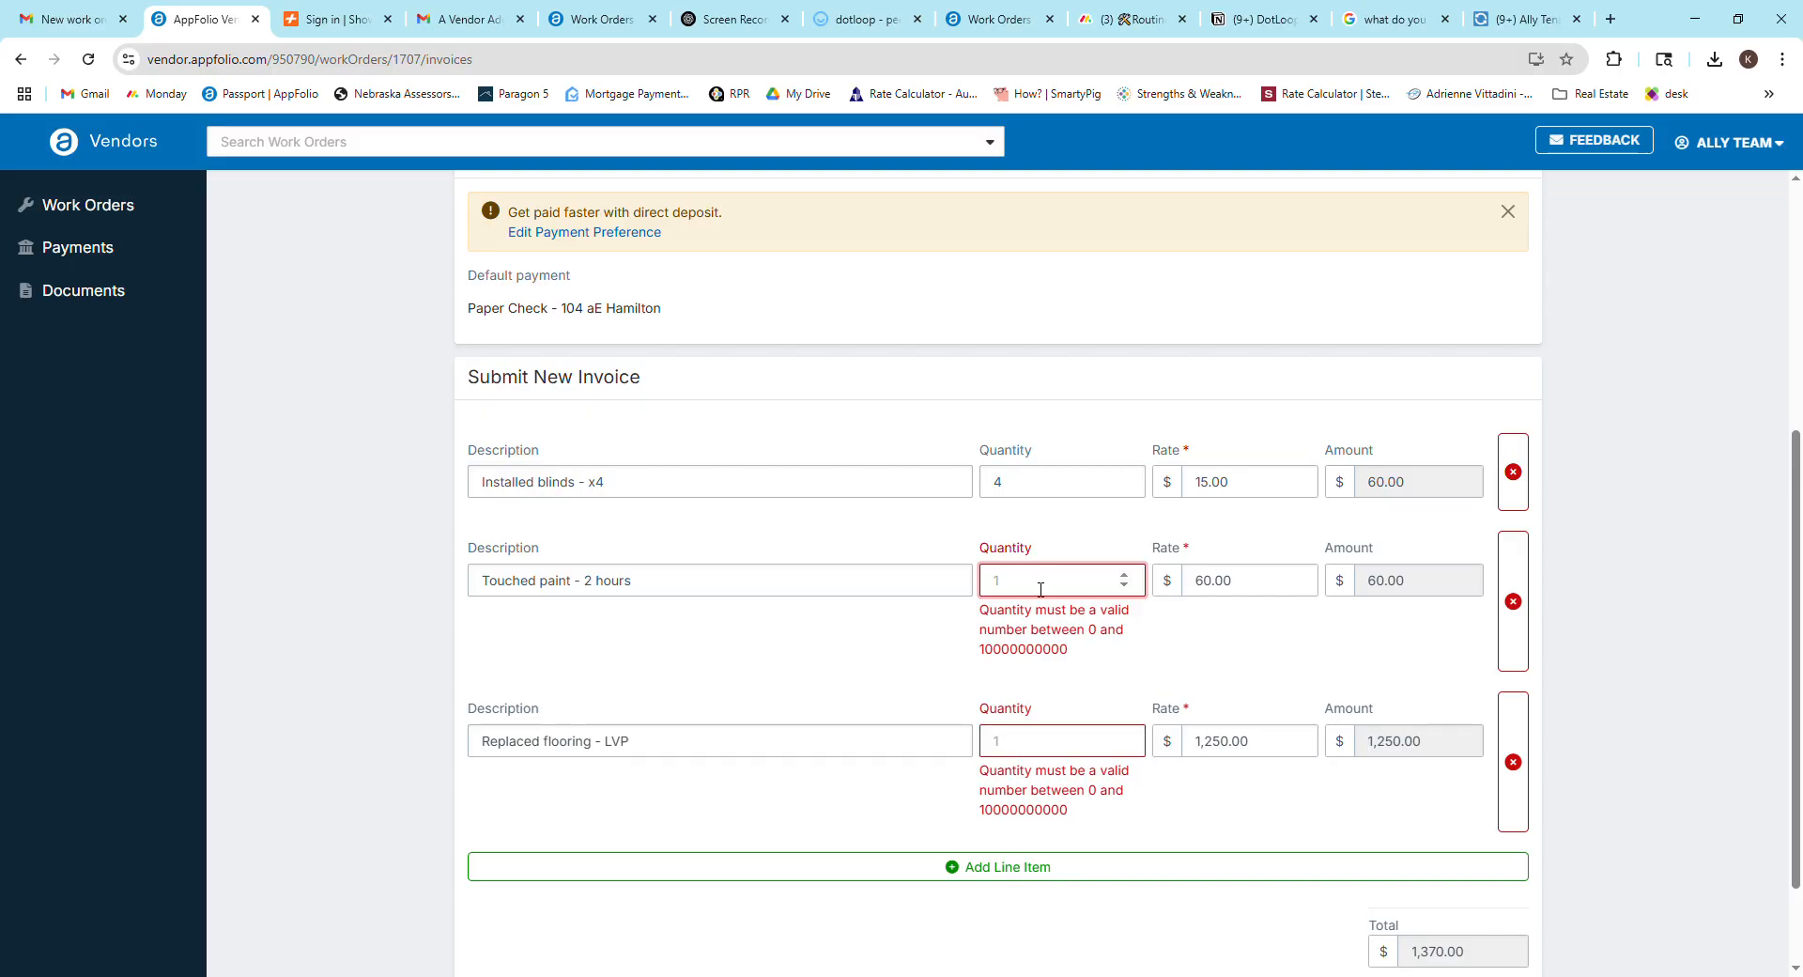
pyautogui.write('1')
pyautogui.click(1070, 678)
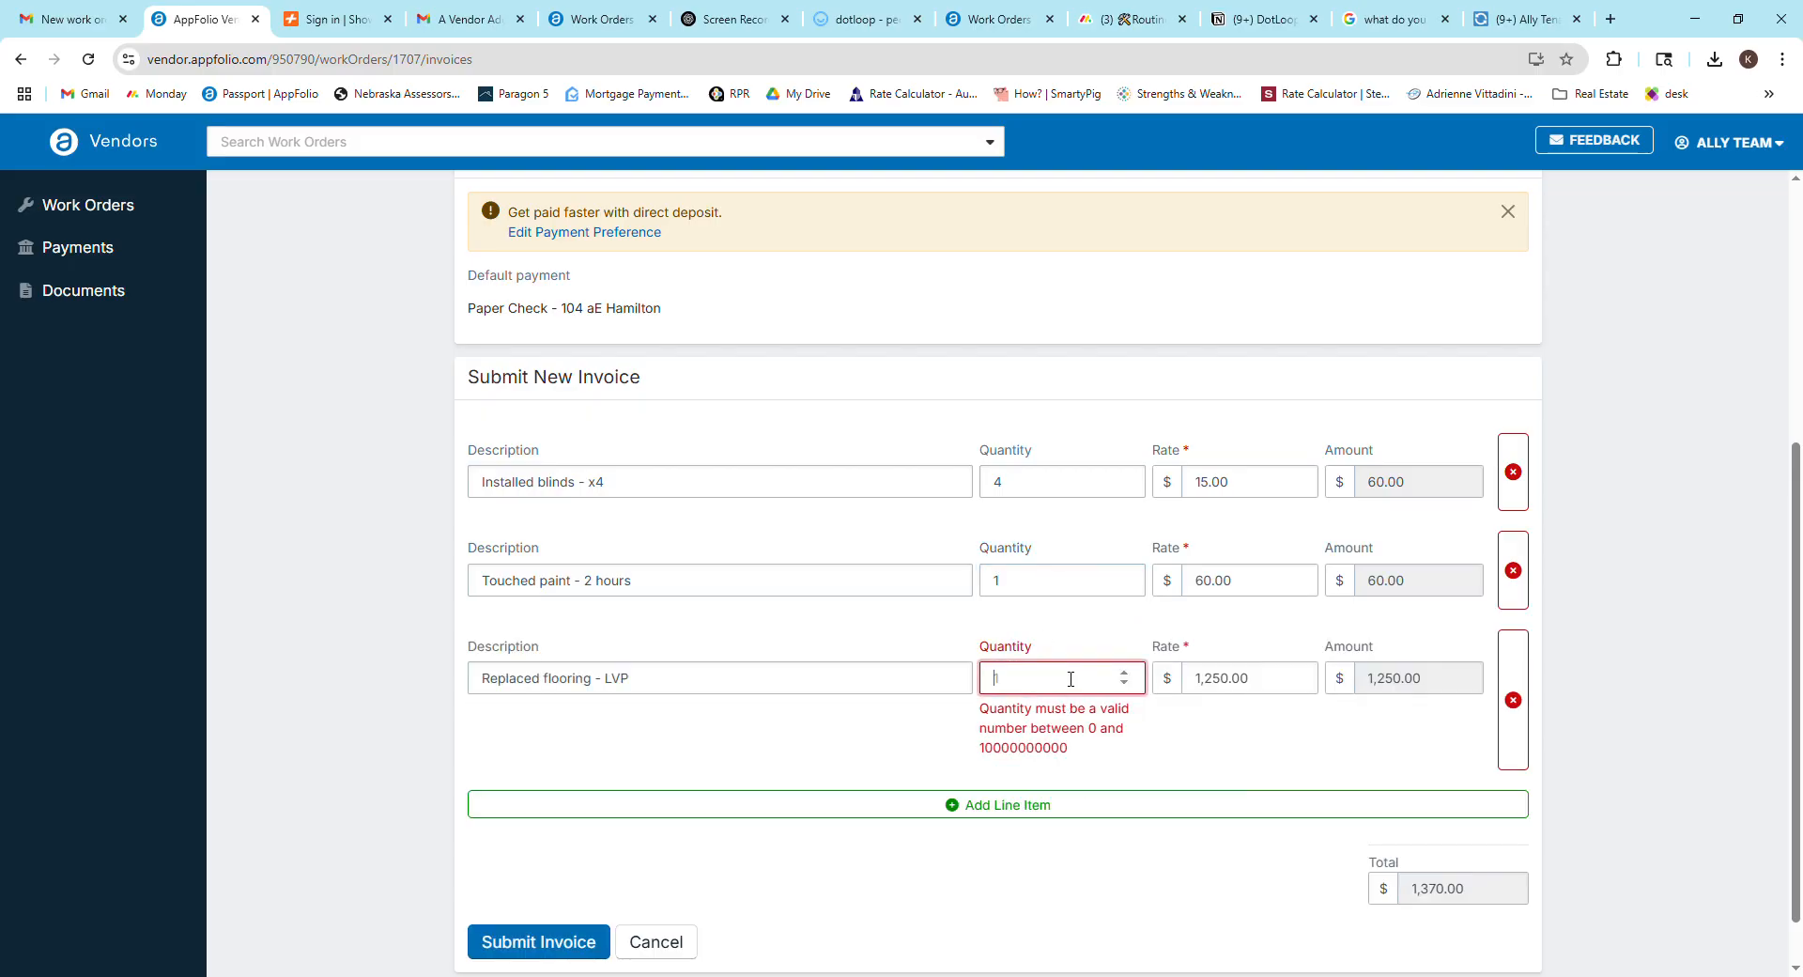
pyautogui.write('1')
pyautogui.click(1005, 843)
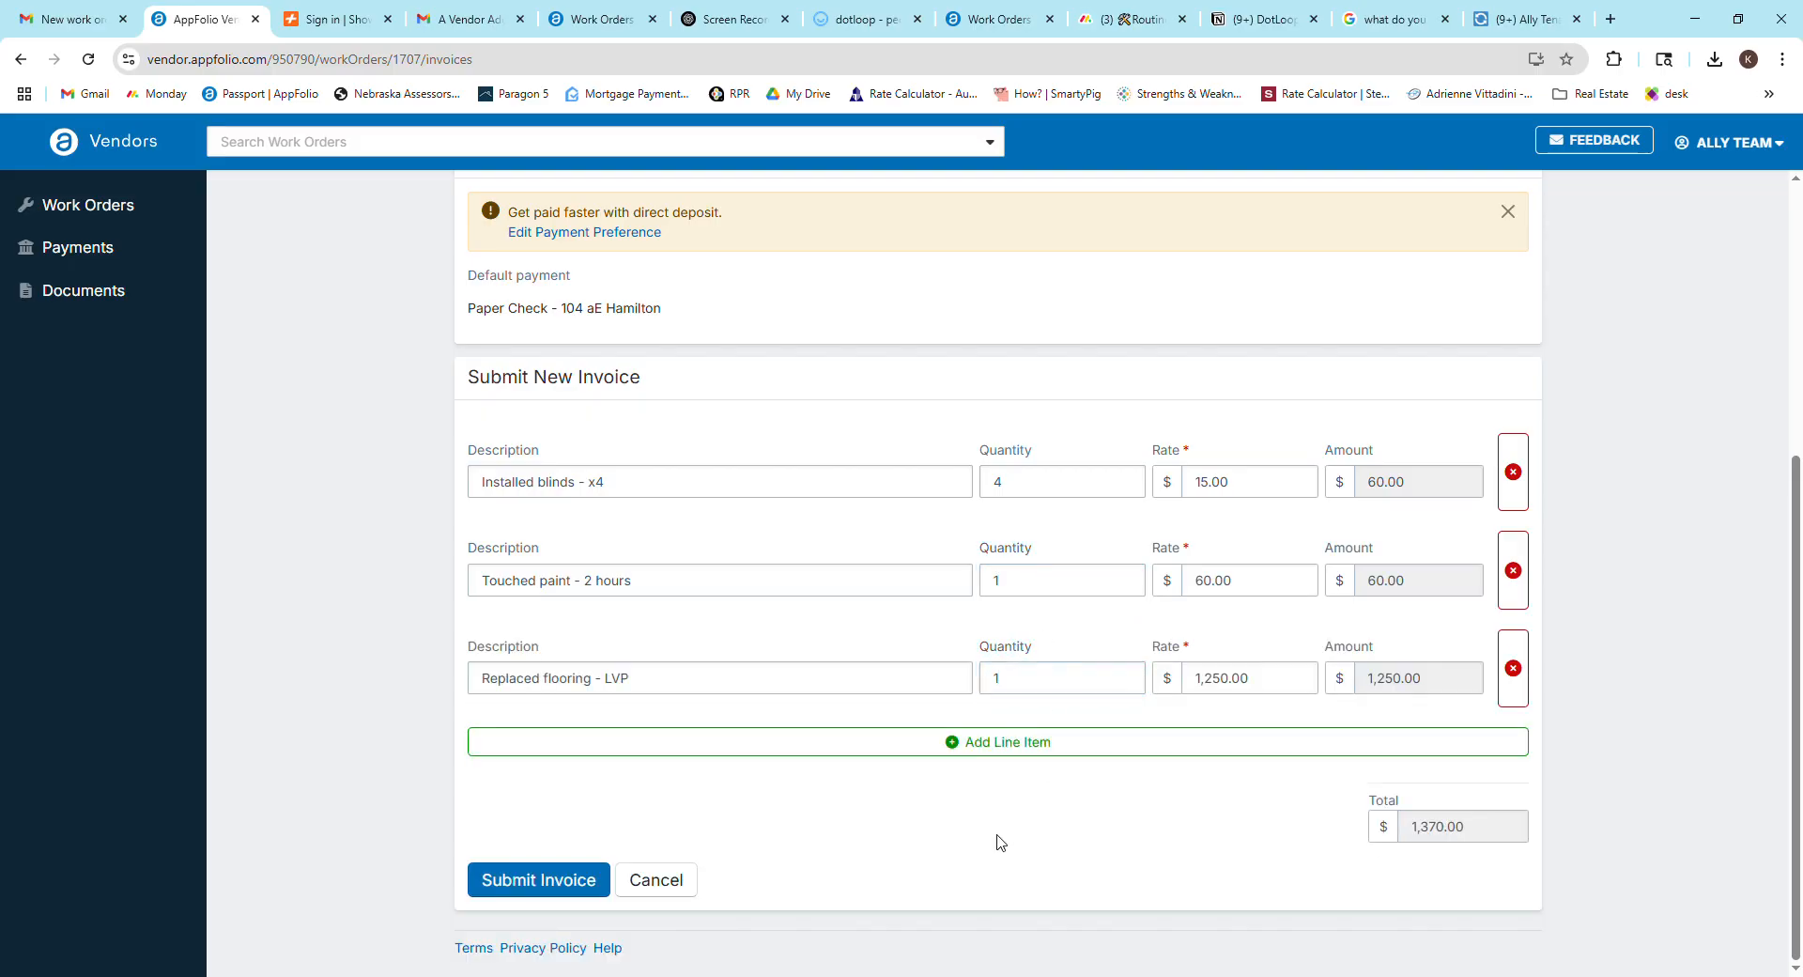
pyautogui.click(529, 881)
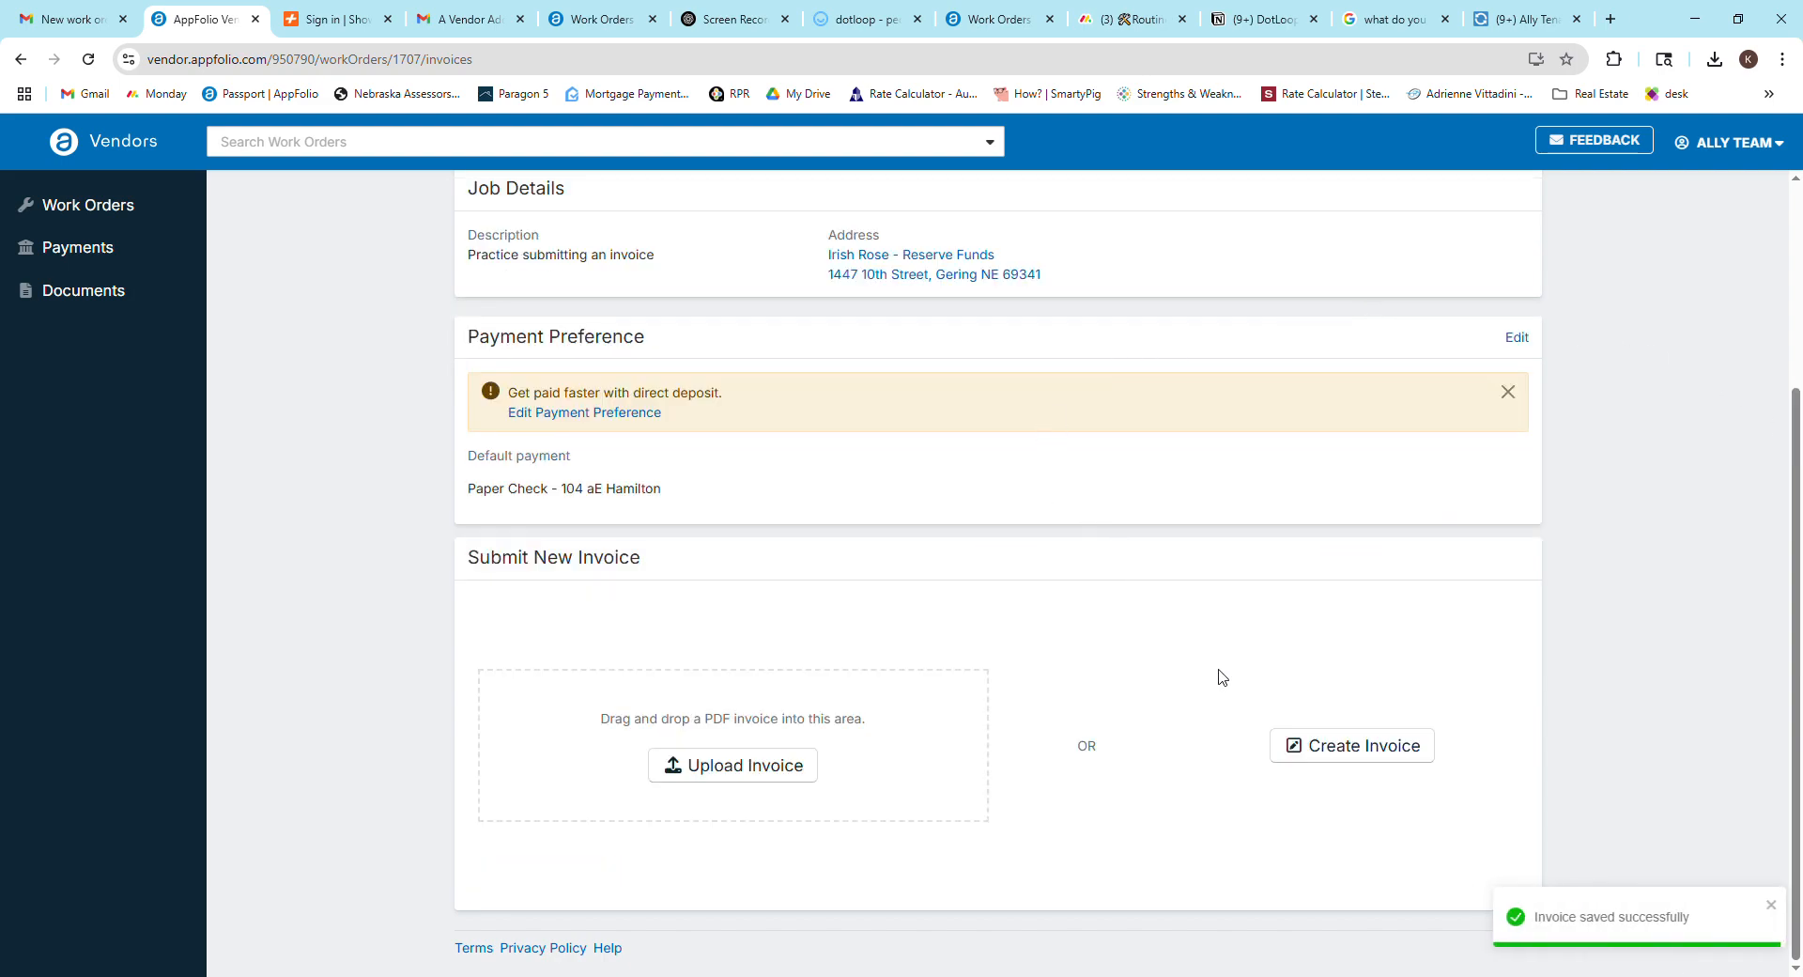
# - Return to the work order's detail page and submit its status as Work Done
pyautogui.scroll(3, 1282, 689)
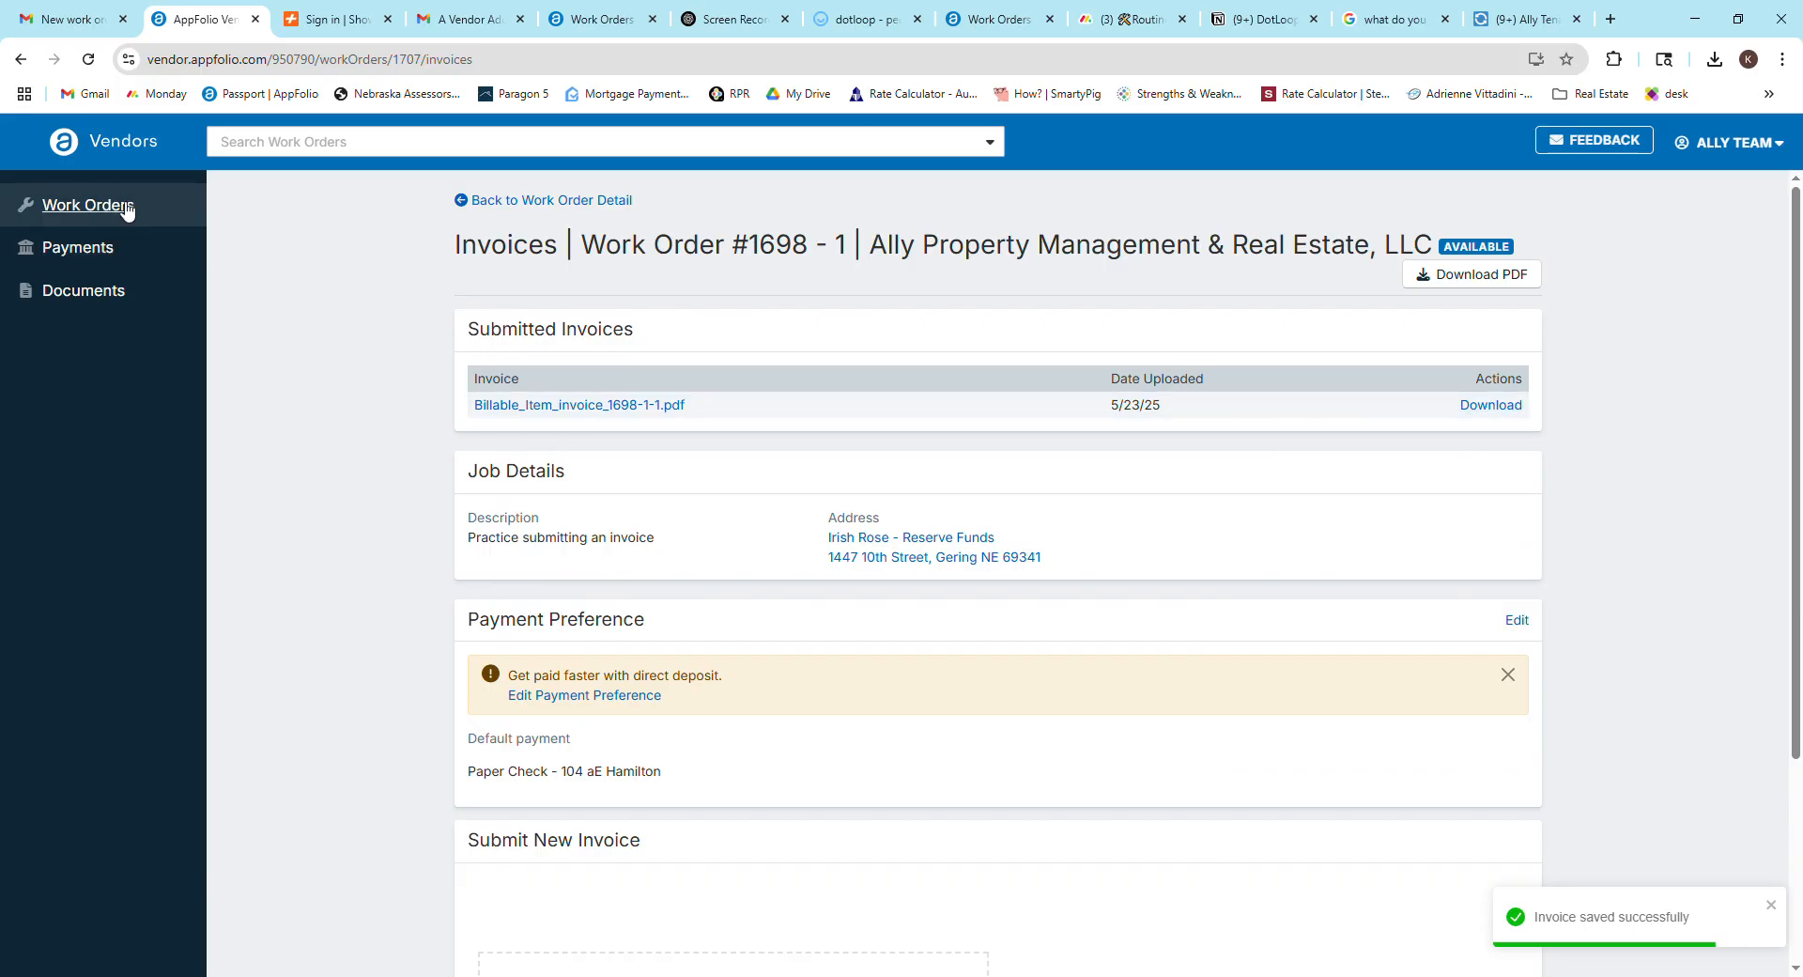
pyautogui.click(522, 203)
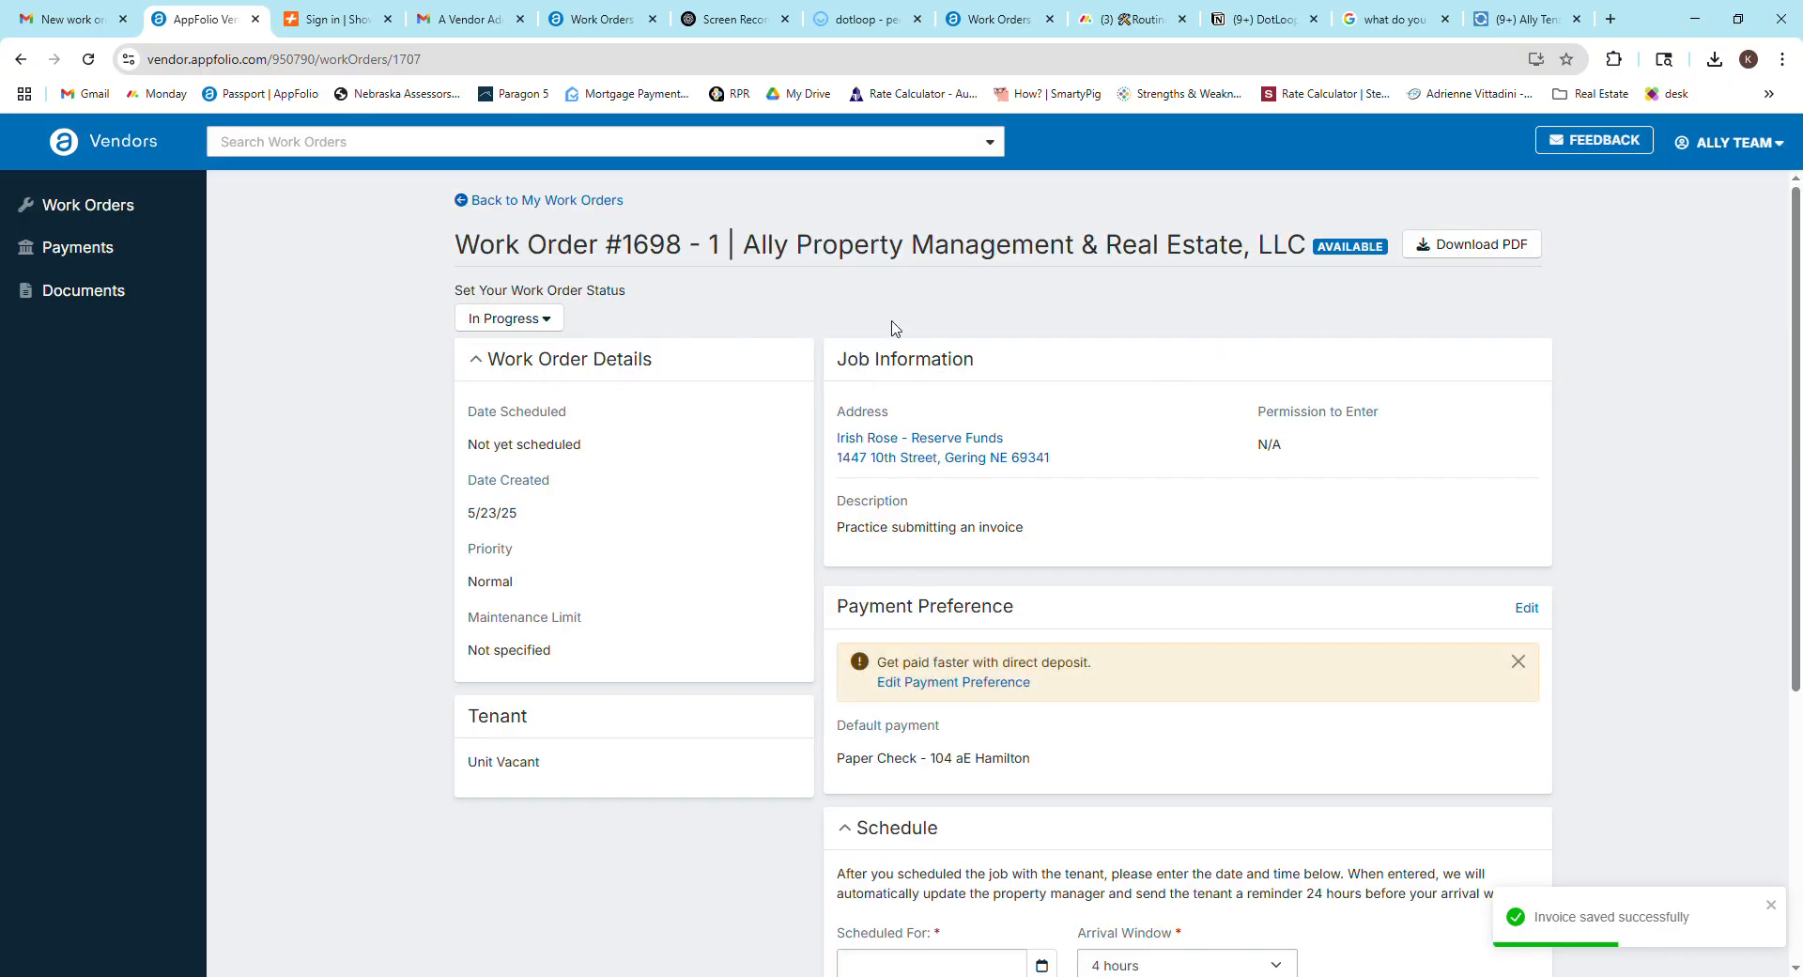
pyautogui.click(502, 321)
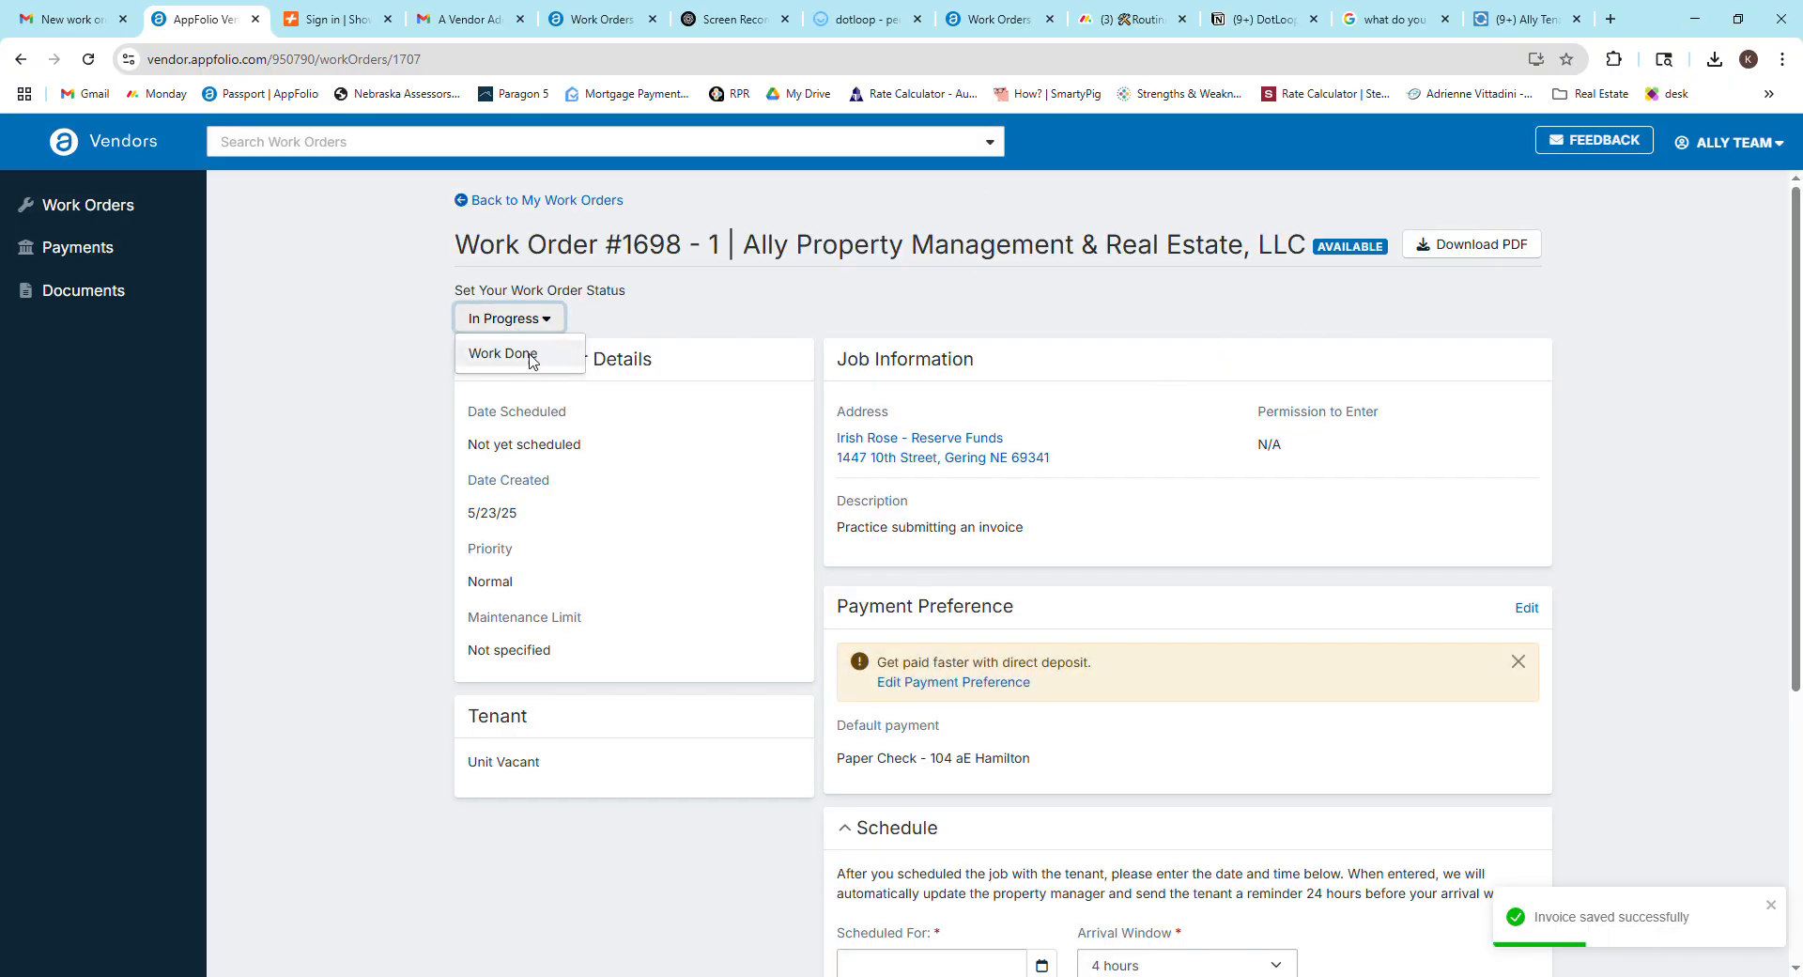
pyautogui.click(532, 357)
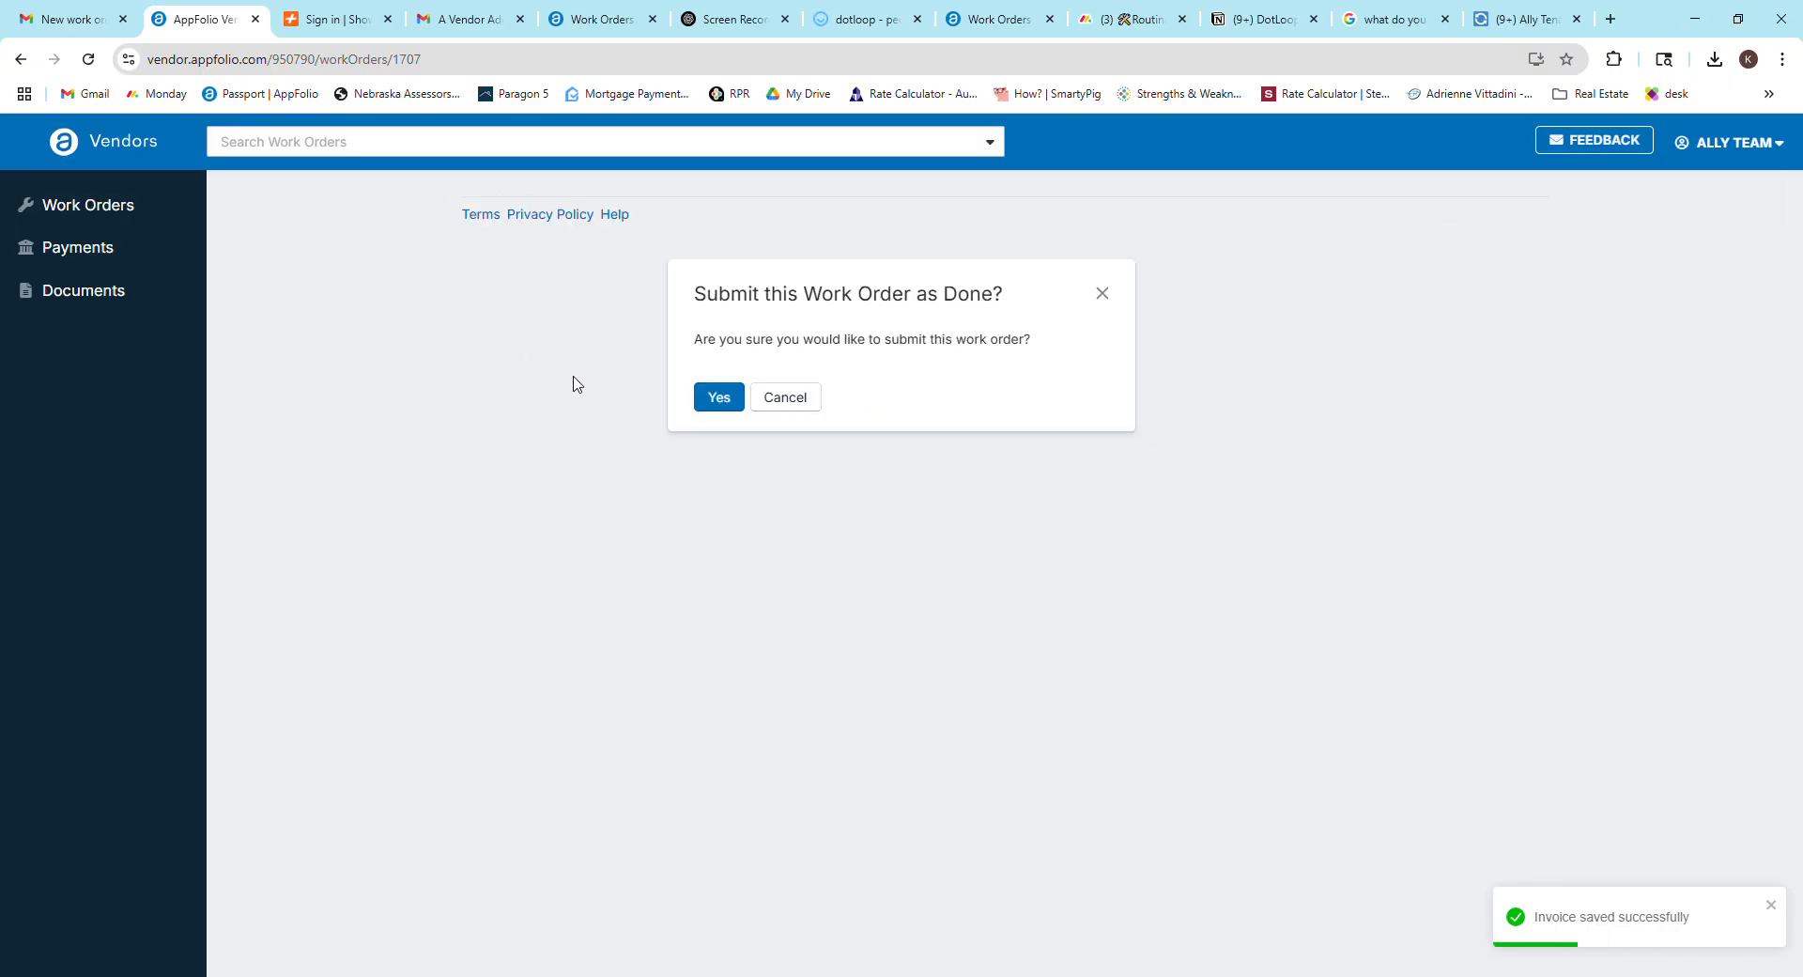
pyautogui.click(718, 398)
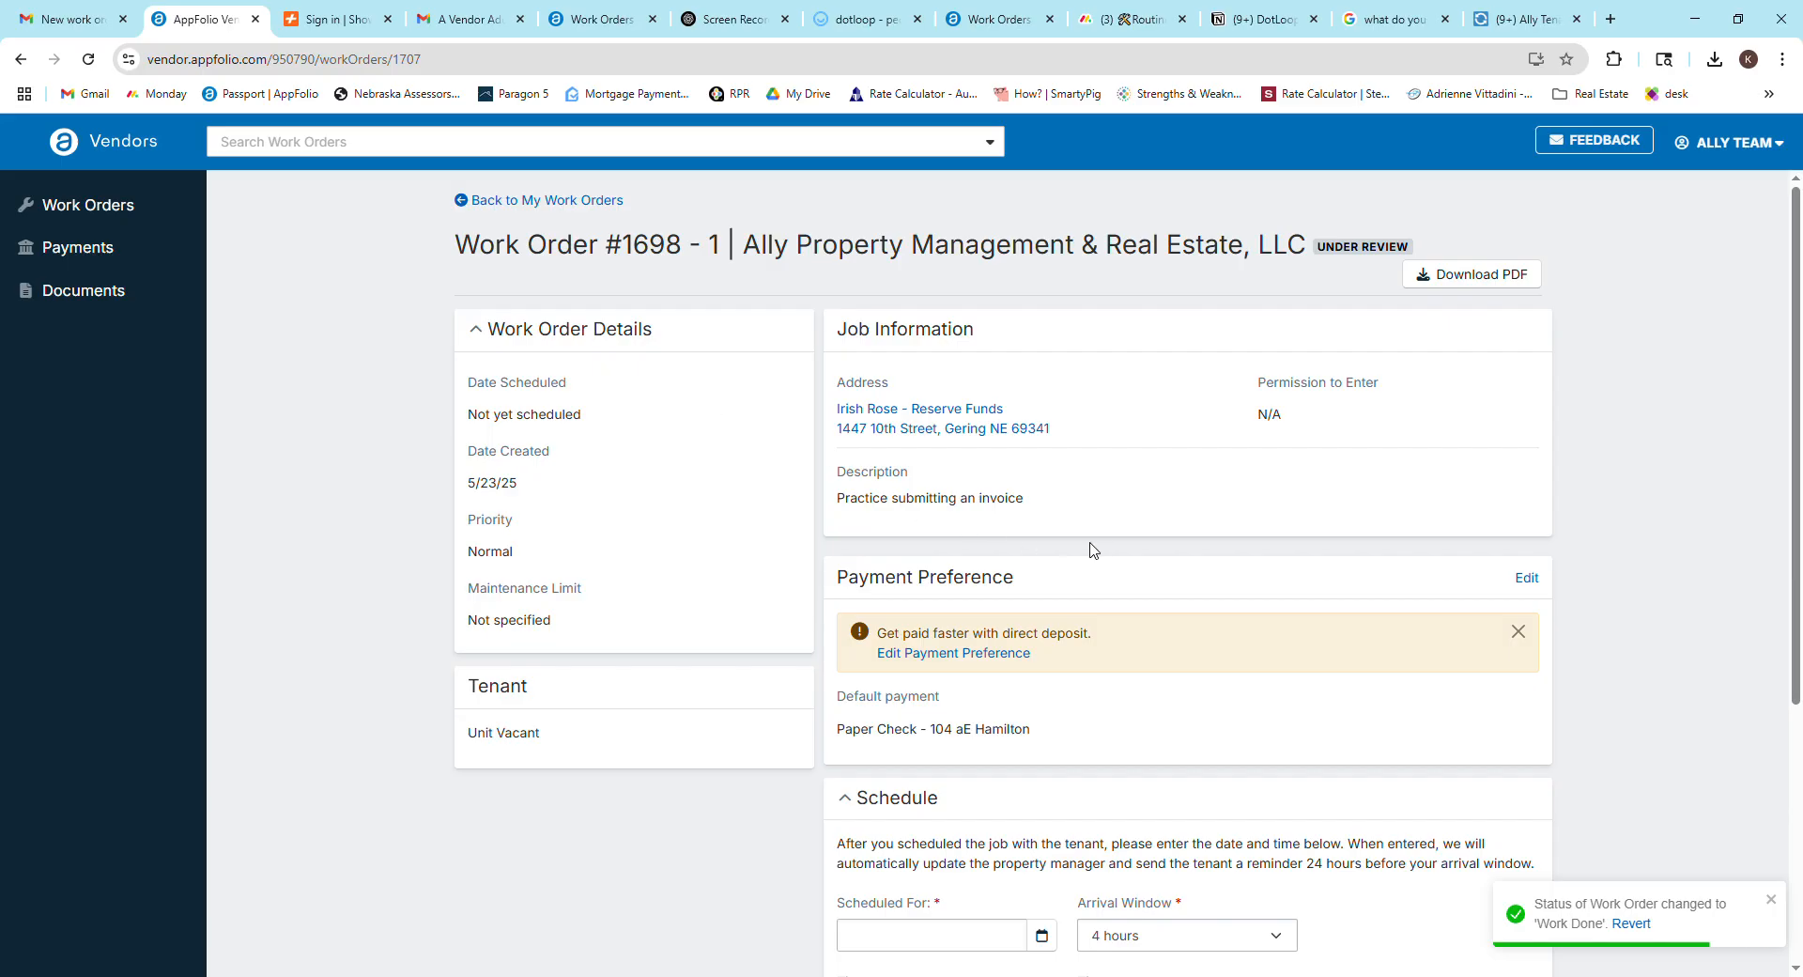
# - Examine the work order's notes page for its photo and note options, and go back to the work orders list
pyautogui.scroll(-5, 1172, 558)
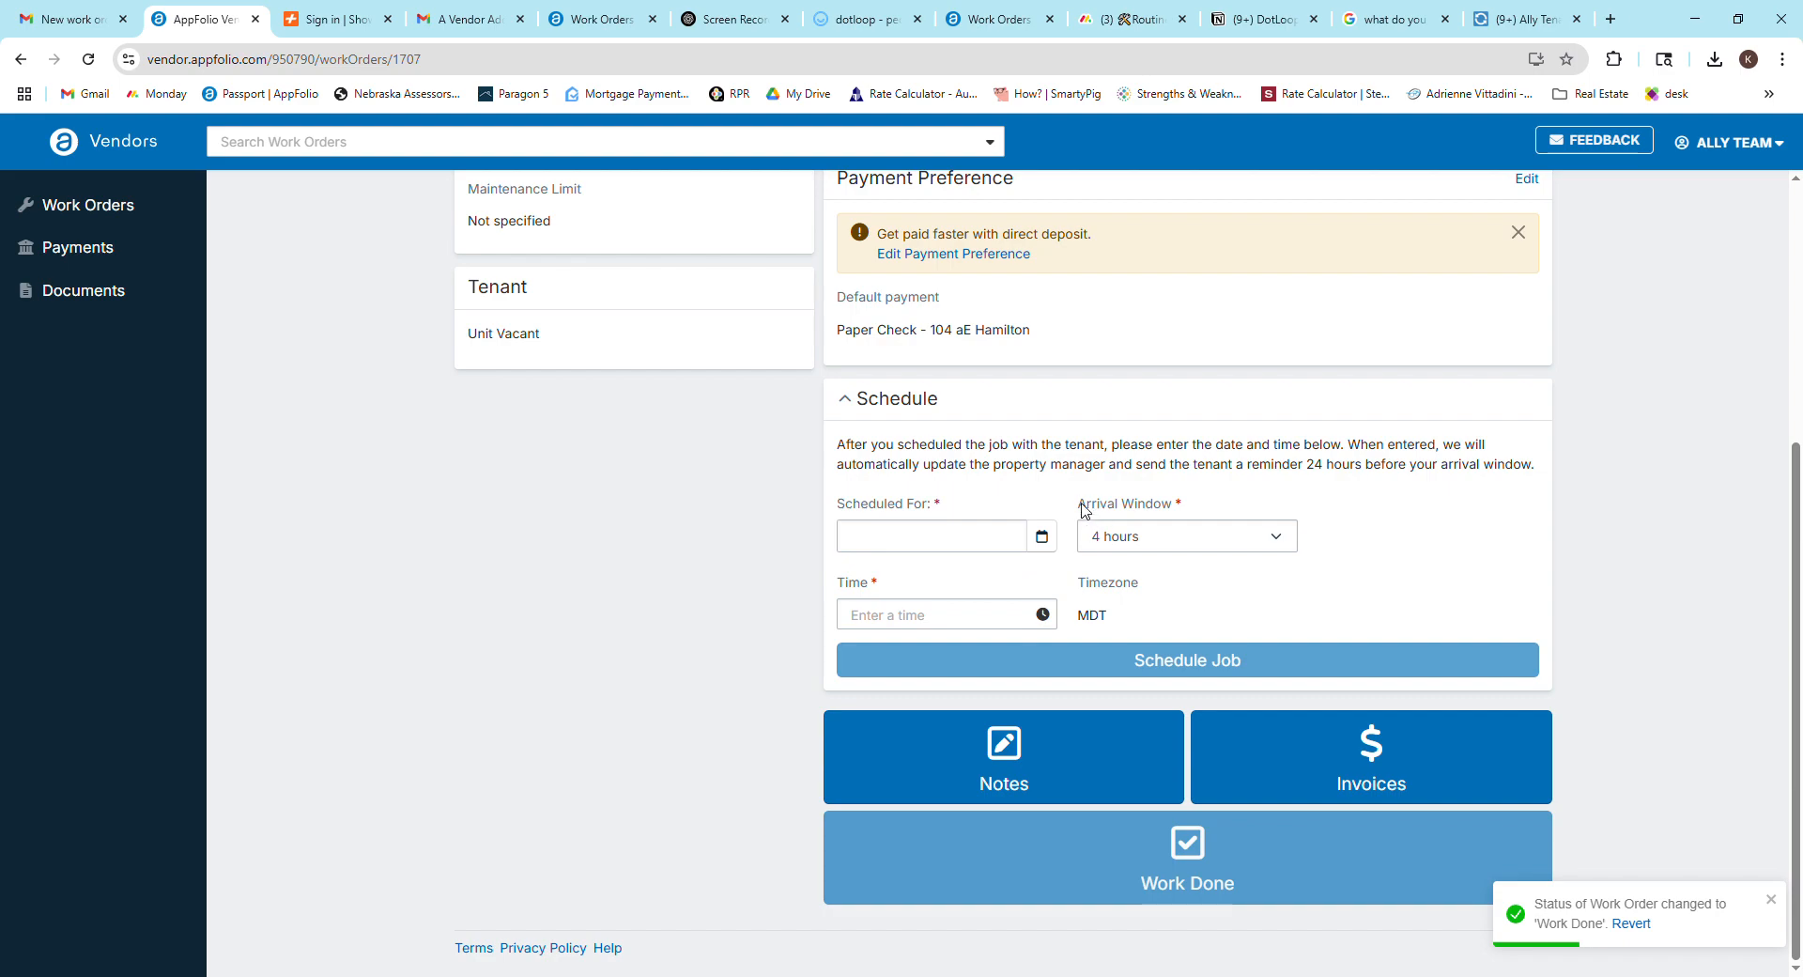
pyautogui.click(1063, 767)
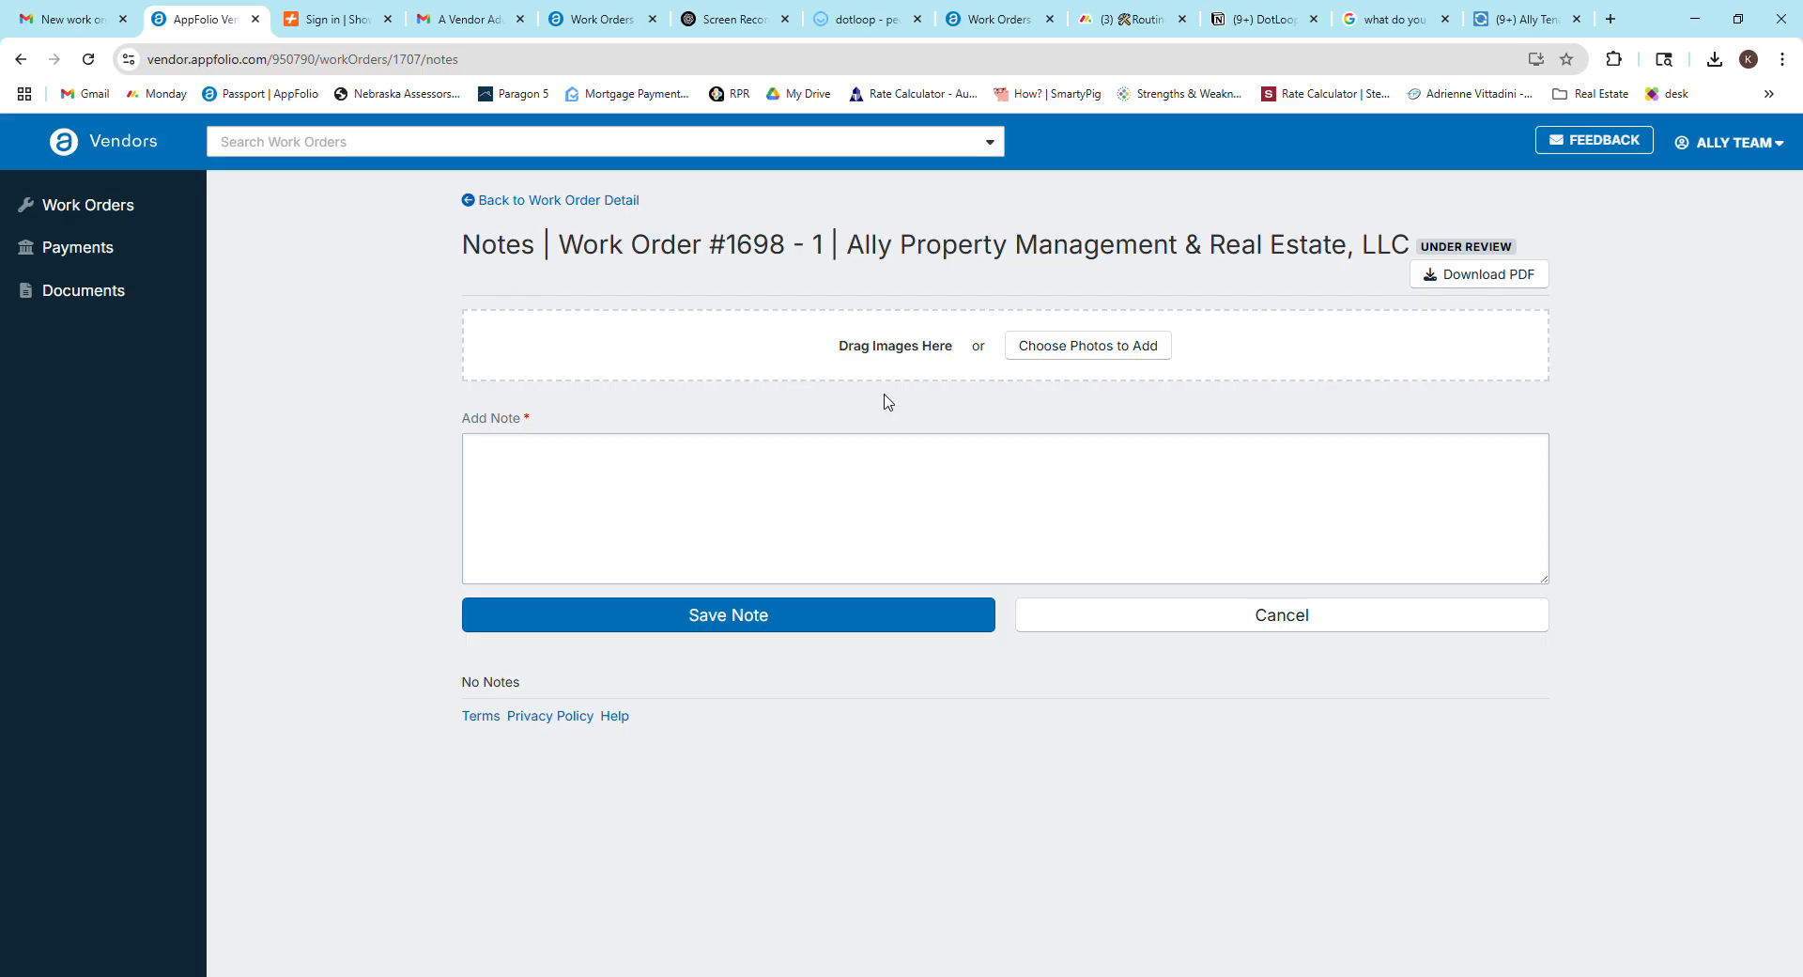
pyautogui.click(606, 480)
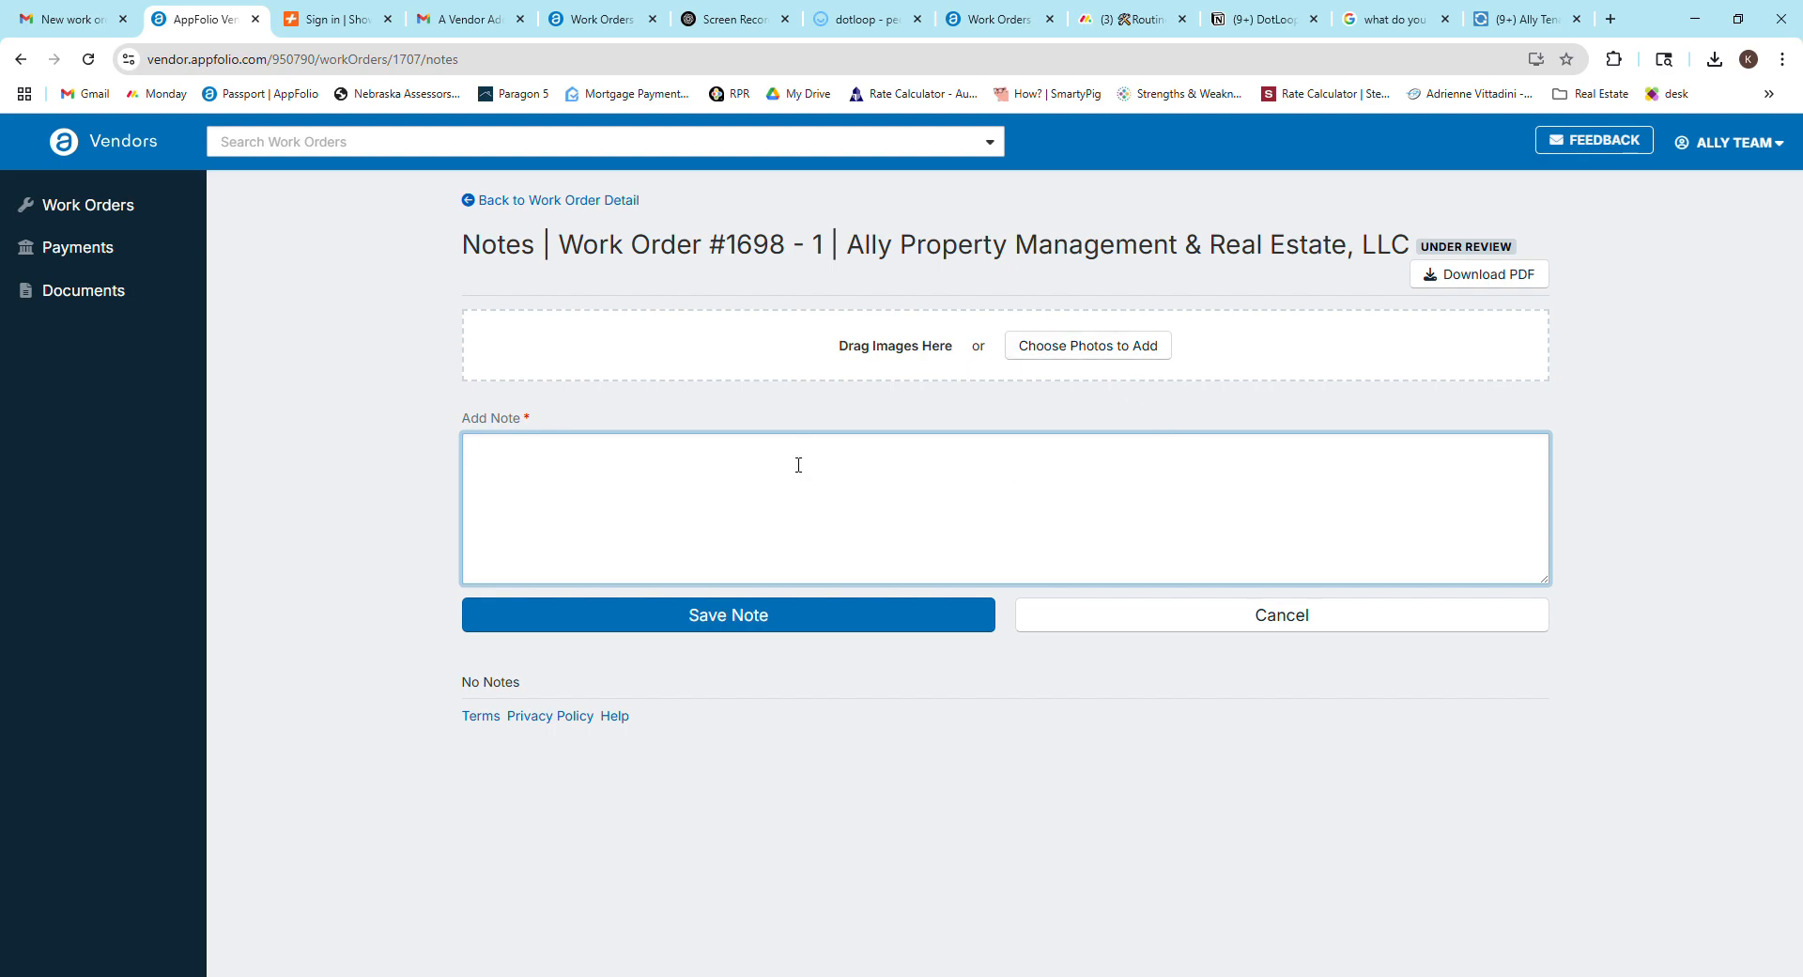
pyautogui.click(98, 204)
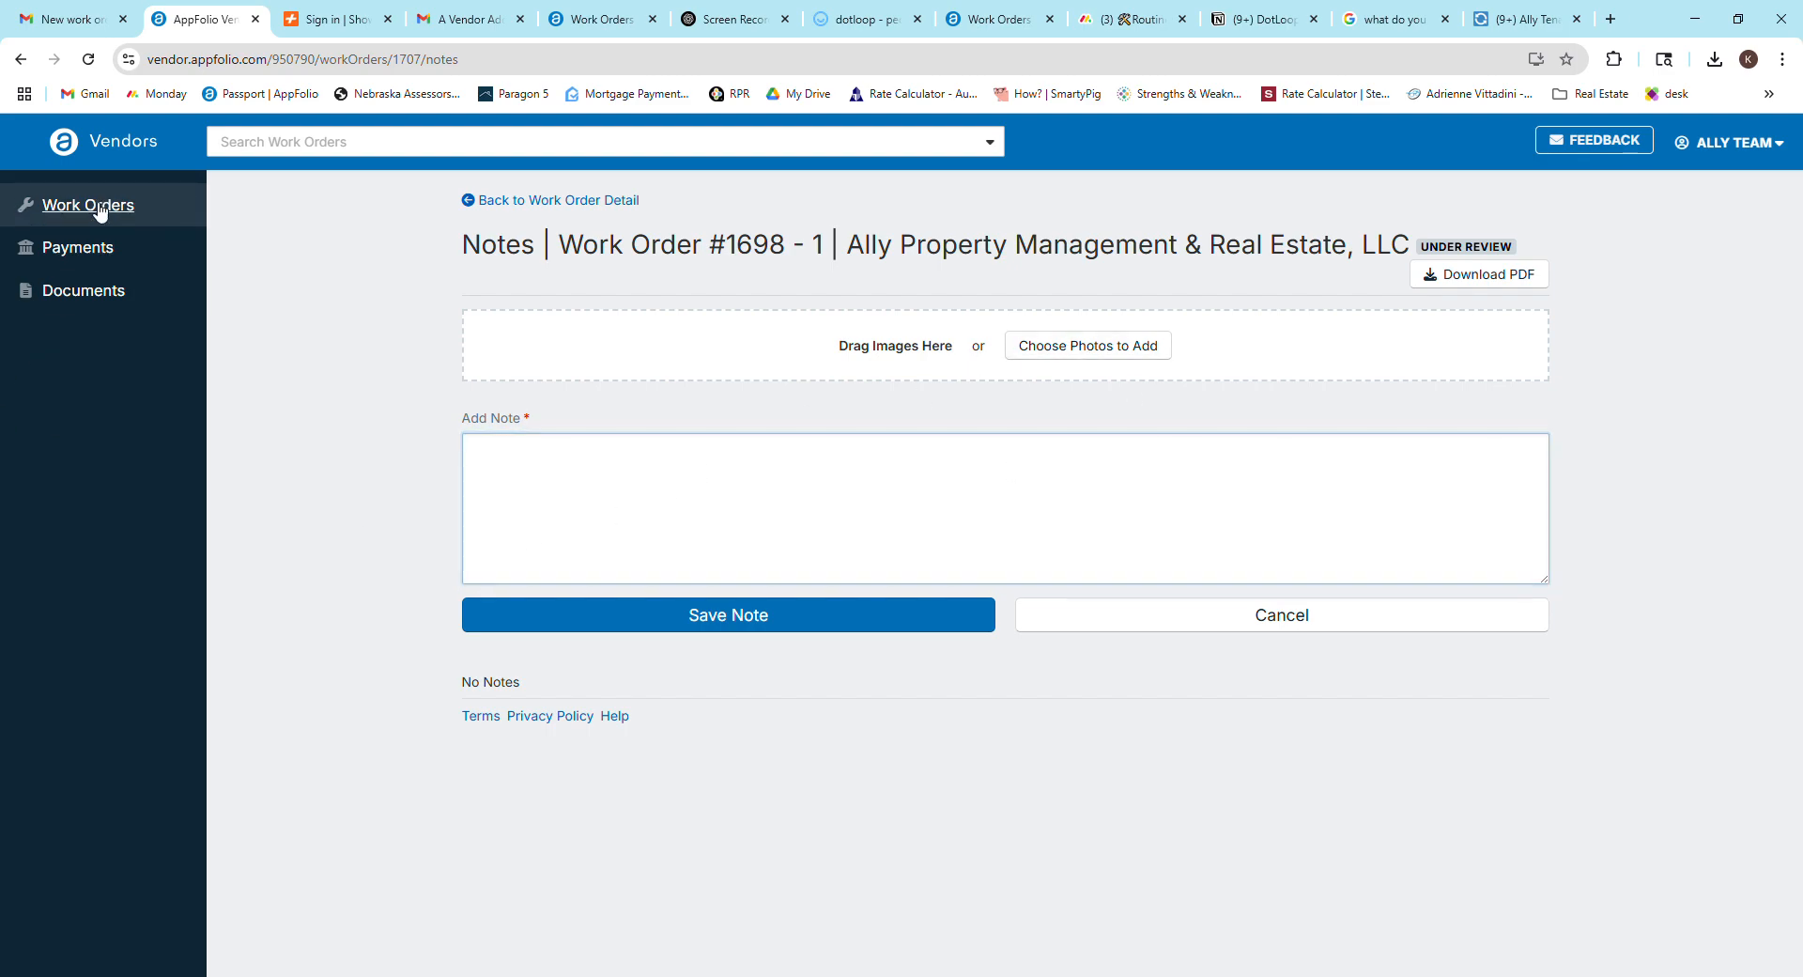